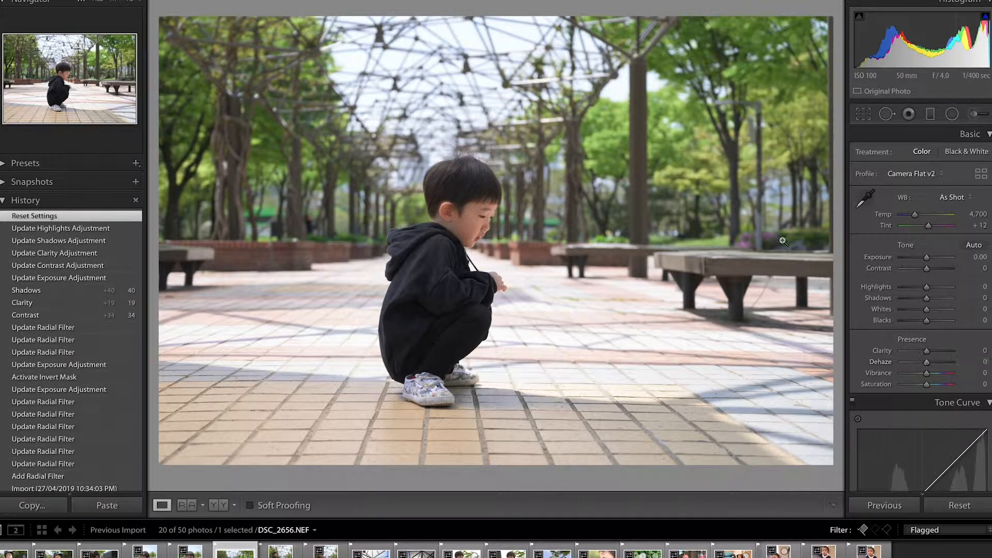
pyautogui.click(466, 219)
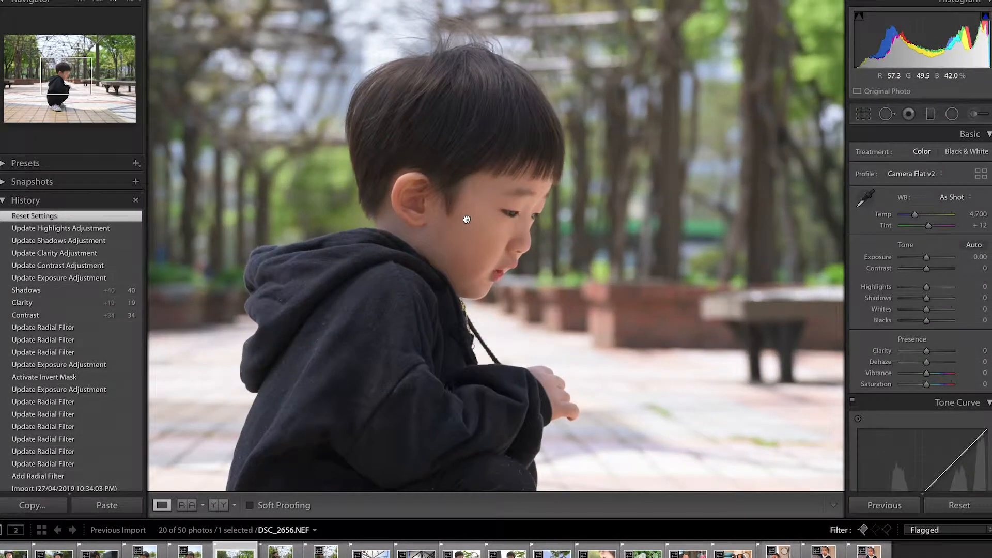
pyautogui.click(467, 219)
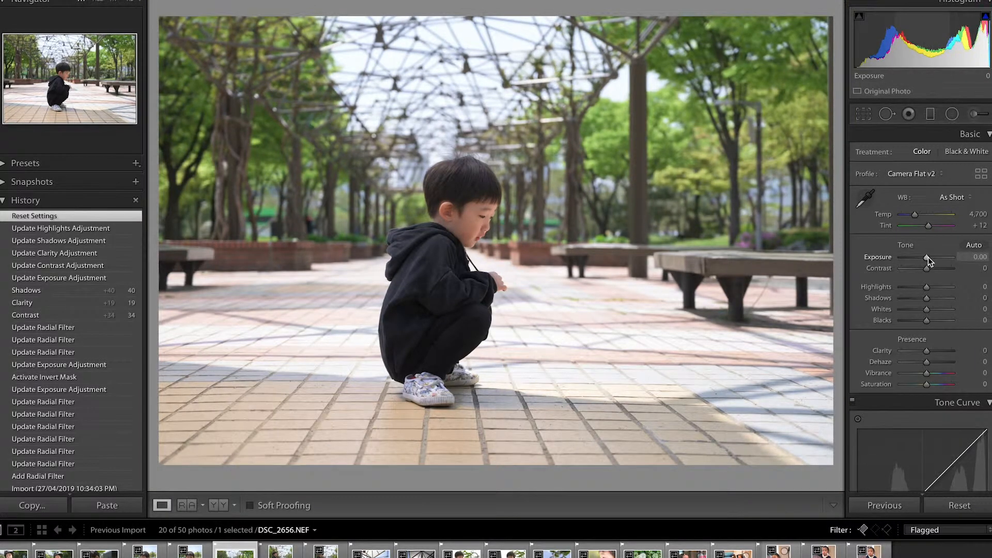
pyautogui.moveTo(929, 257); pyautogui.dragTo(930, 257)
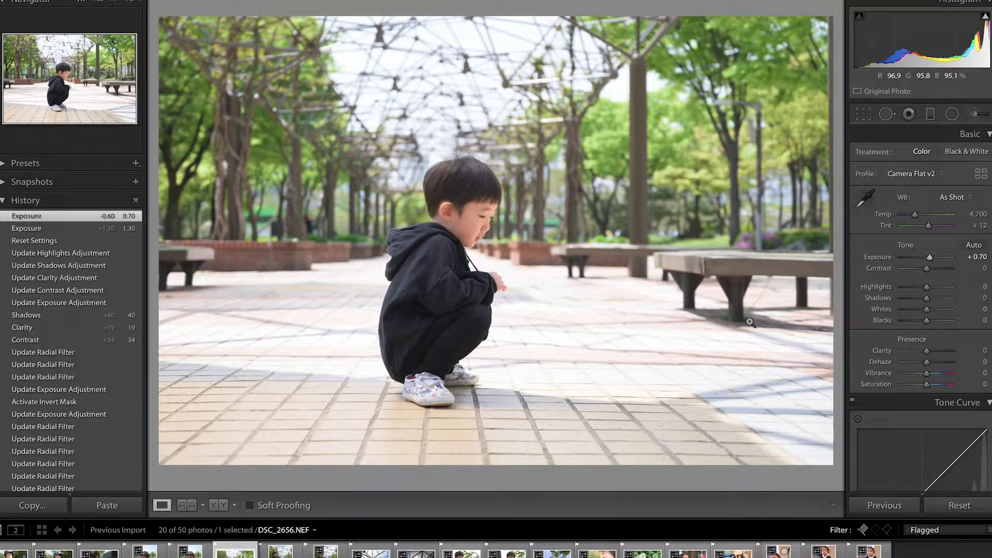
pyautogui.click(952, 114)
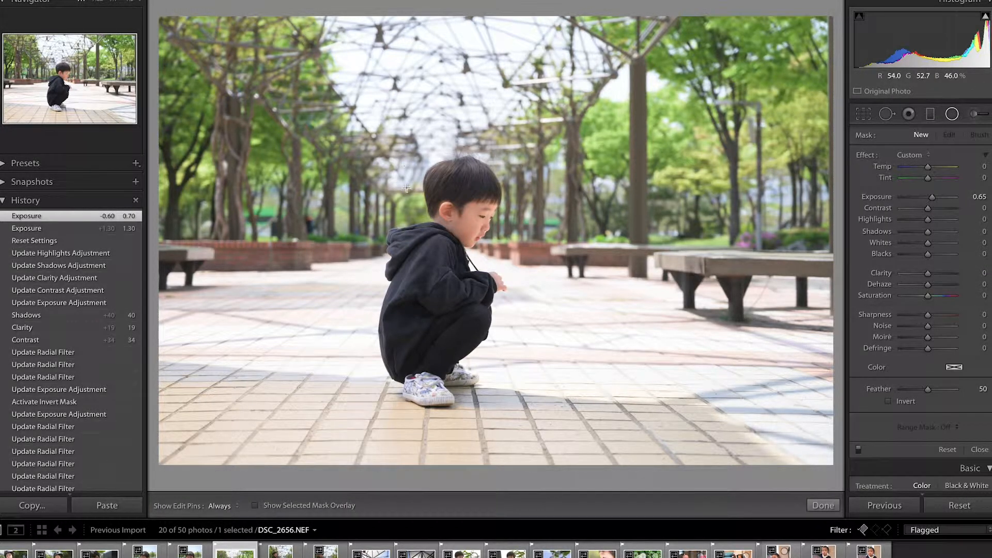
pyautogui.moveTo(401, 175); pyautogui.dragTo(504, 324)
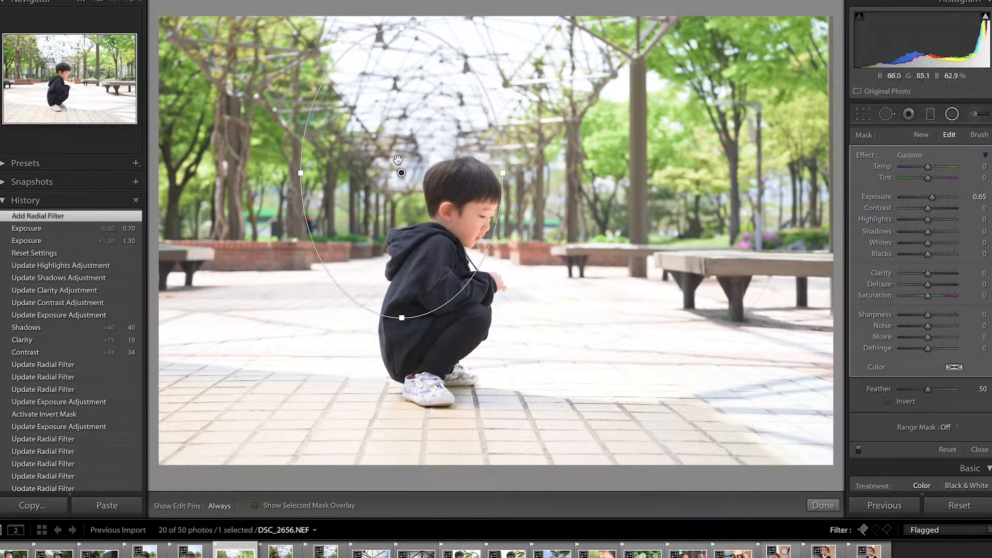
pyautogui.moveTo(410, 191); pyautogui.dragTo(454, 289)
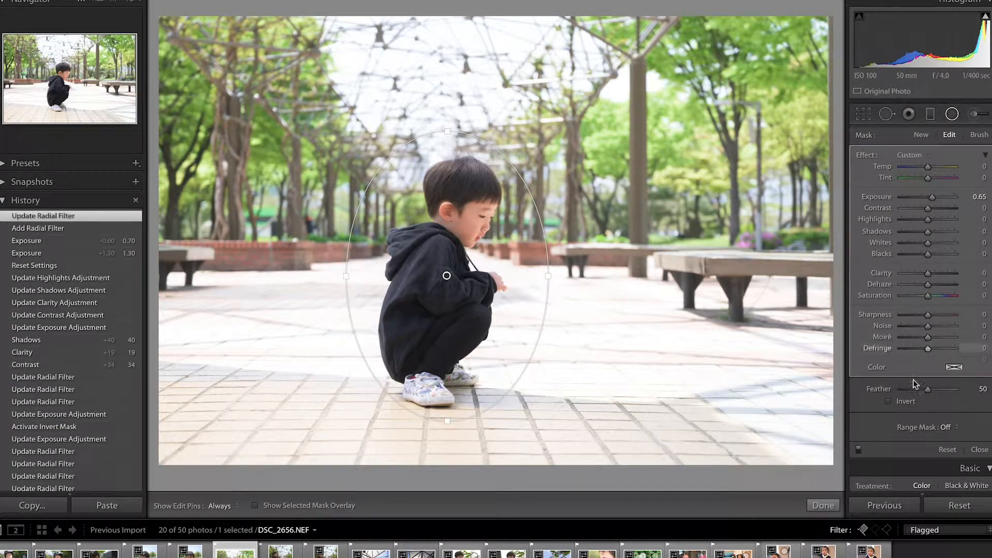
pyautogui.click(889, 402)
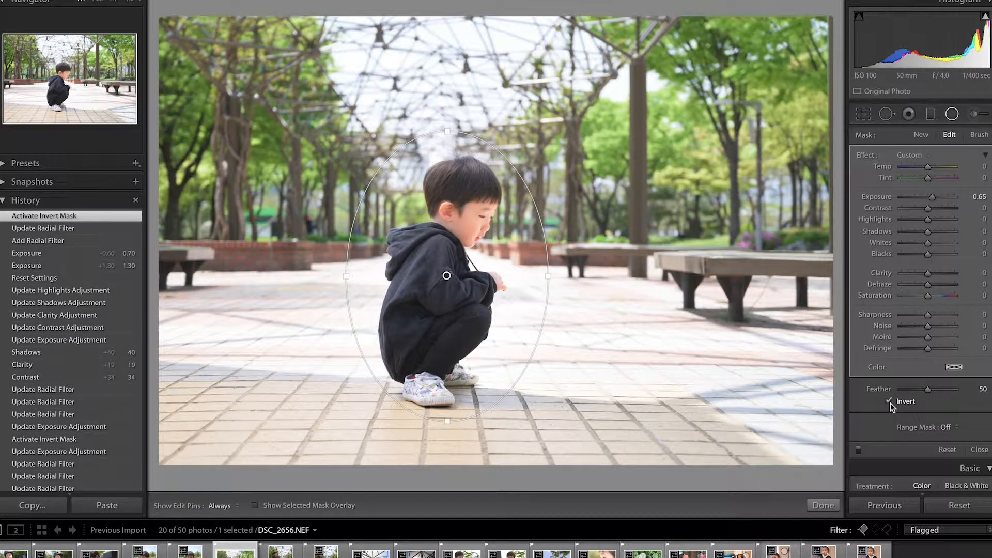
pyautogui.click(957, 505)
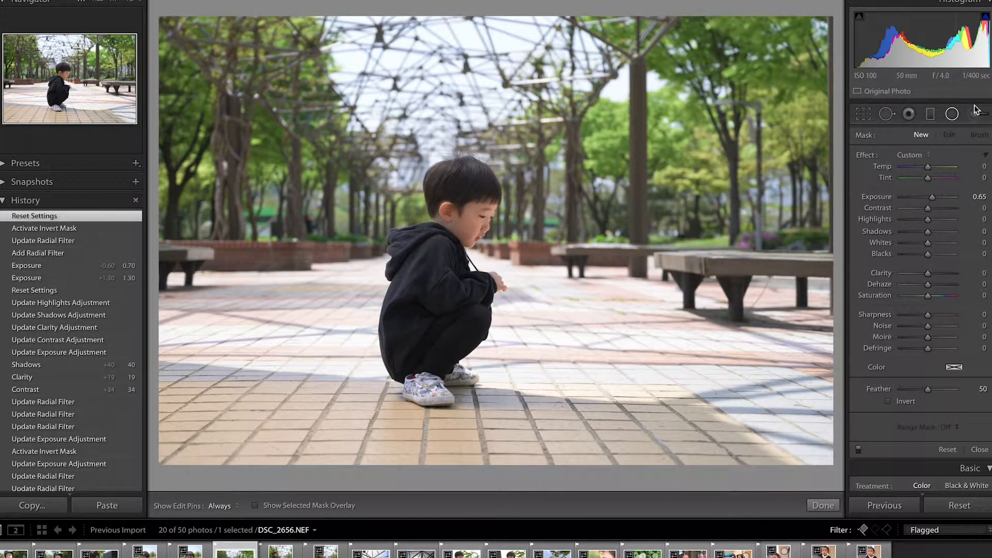
pyautogui.click(951, 114)
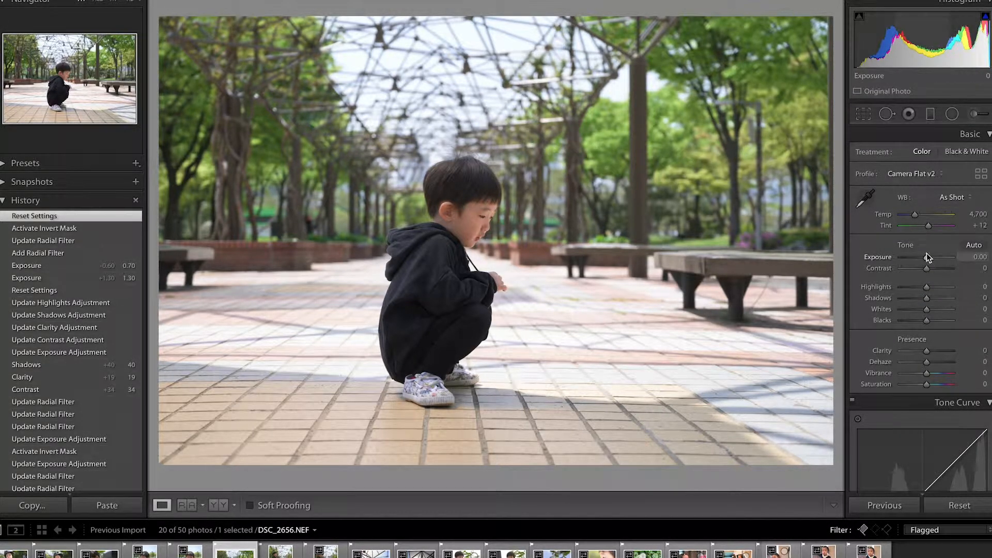
# - Set the photo's exposure to +0.40, contrast to +24, highlights to -43, shadows to +39, clarity to +24 and saturation to +26
pyautogui.moveTo(926, 258); pyautogui.dragTo(929, 257)
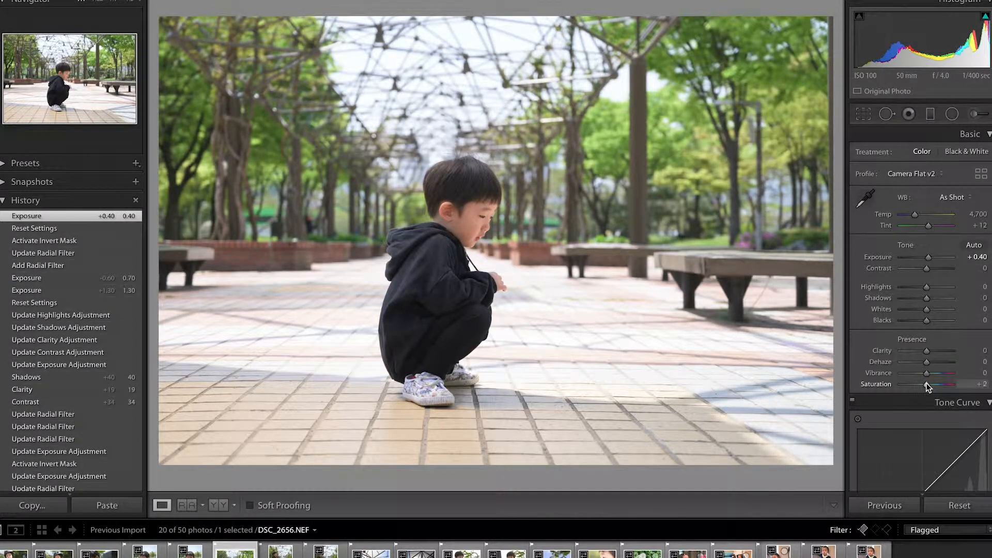
pyautogui.moveTo(927, 383); pyautogui.dragTo(933, 352)
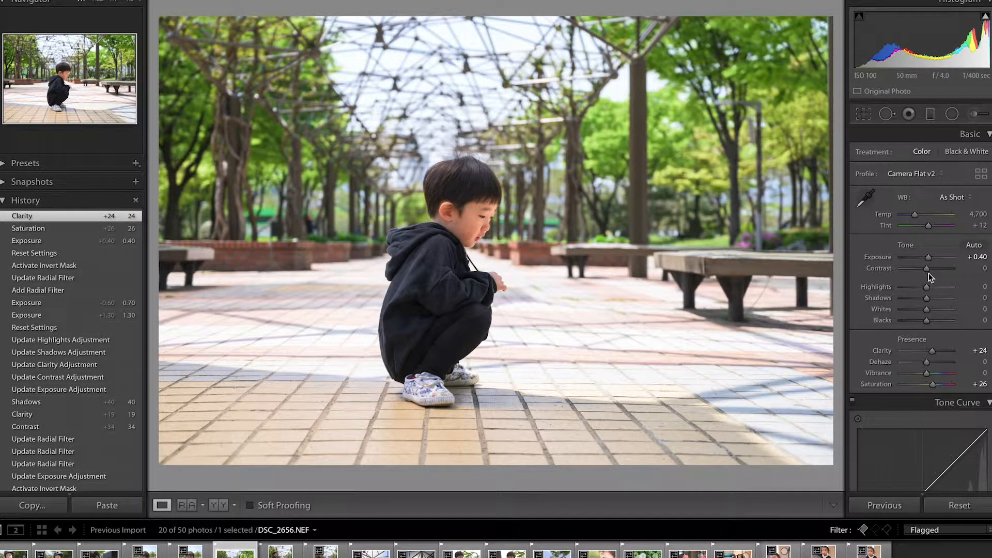
pyautogui.moveTo(929, 268); pyautogui.dragTo(935, 301)
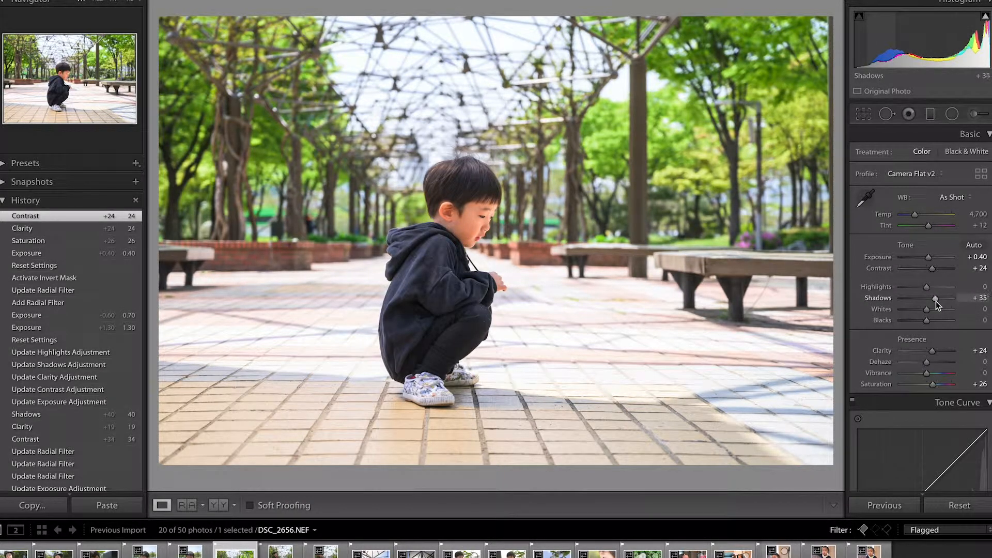
pyautogui.moveTo(938, 302); pyautogui.dragTo(938, 302)
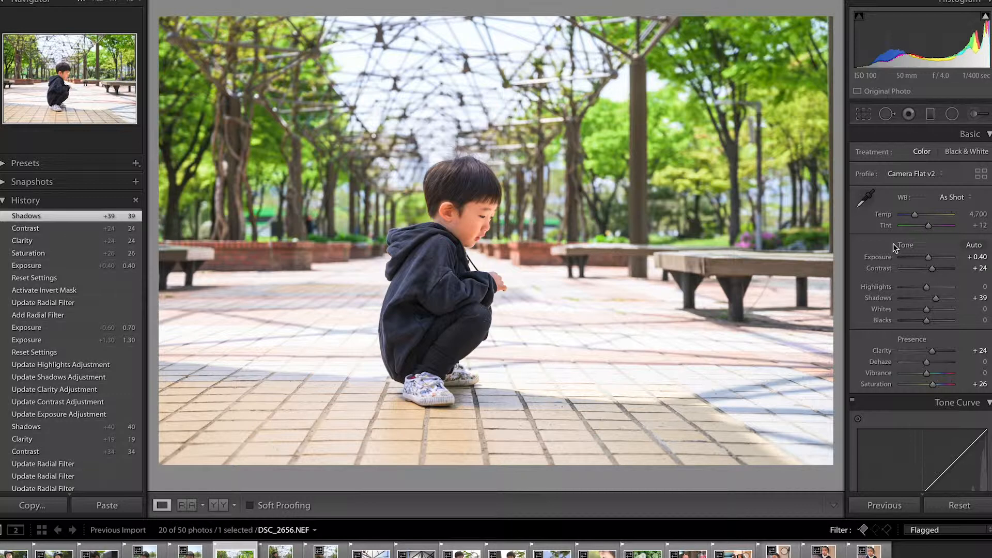
pyautogui.moveTo(928, 287); pyautogui.dragTo(917, 287)
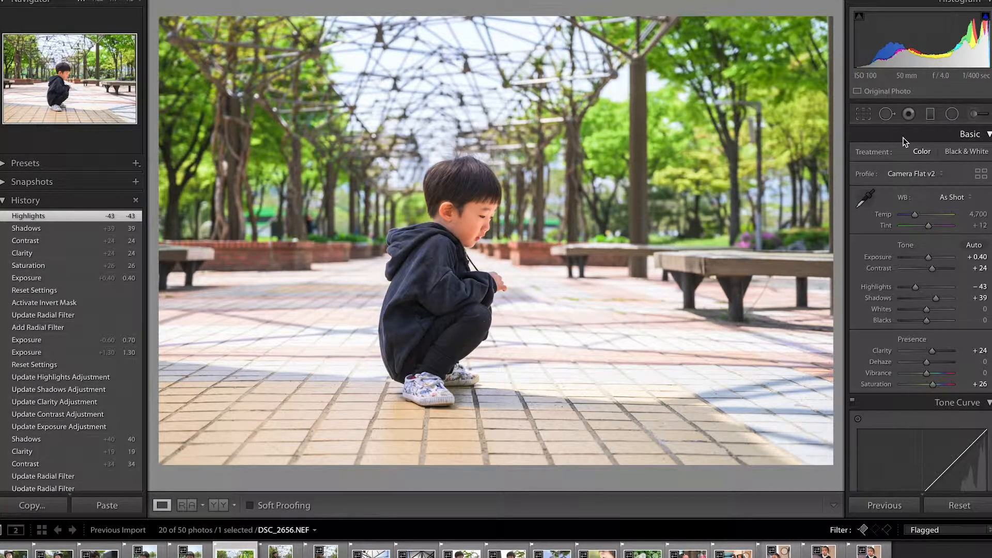
# - Add a radial filter fitted around the crouching boy from head to shoes, and invert its mask
pyautogui.click(952, 114)
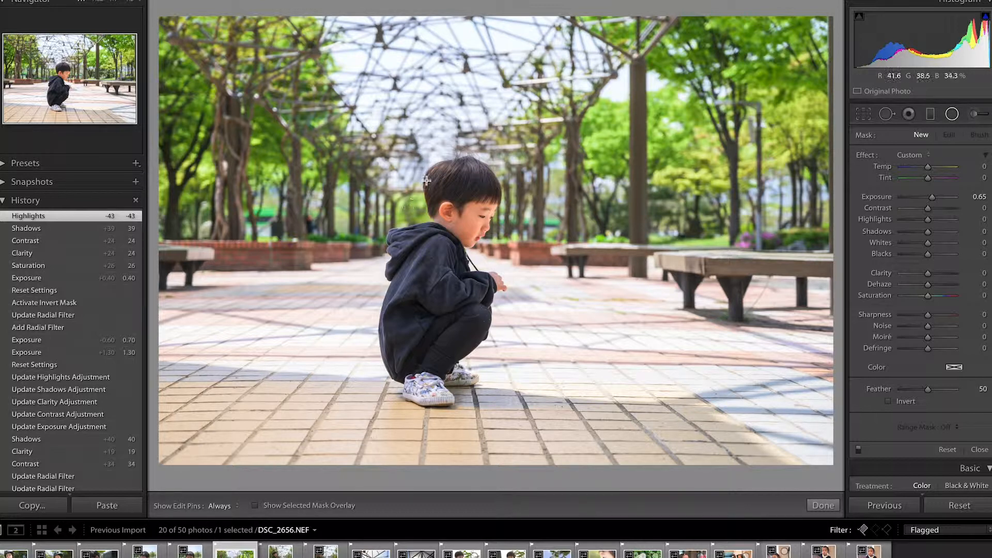
pyautogui.moveTo(392, 171); pyautogui.dragTo(482, 305)
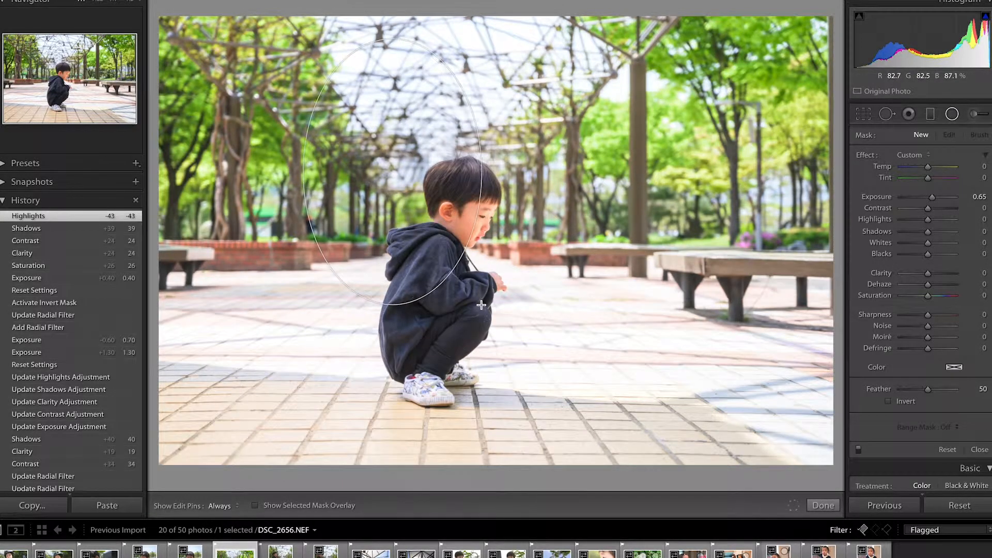
pyautogui.moveTo(392, 176); pyautogui.dragTo(444, 277)
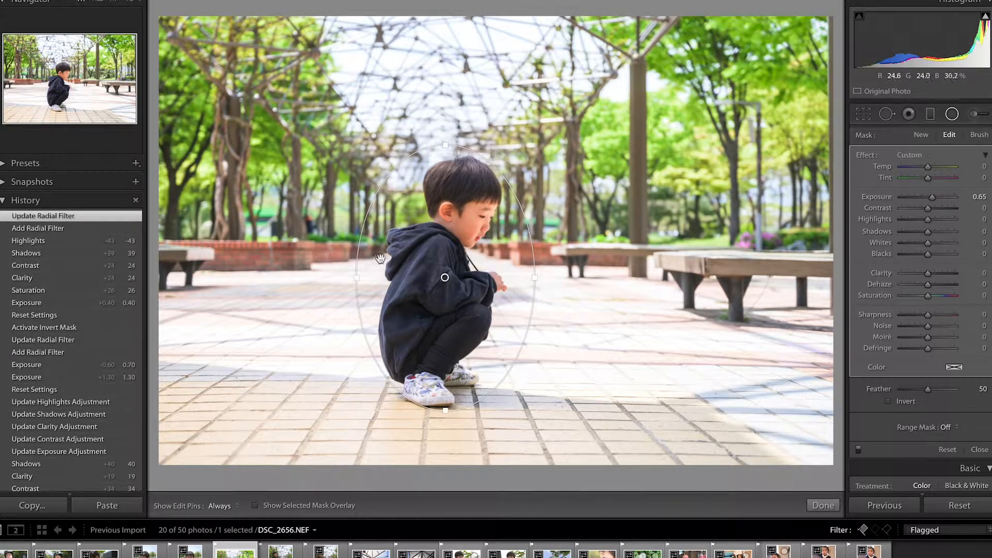
pyautogui.moveTo(356, 279); pyautogui.dragTo(352, 277)
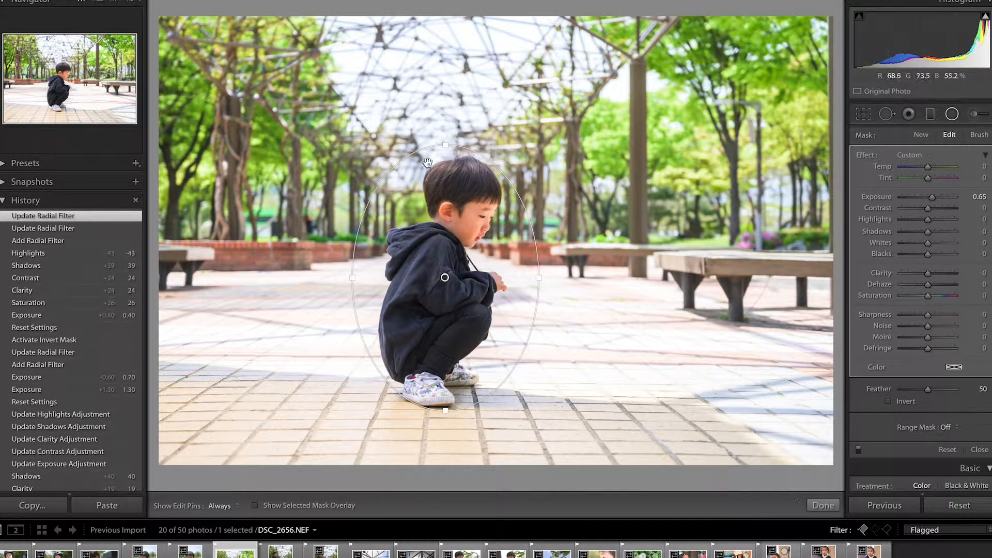
pyautogui.moveTo(446, 148); pyautogui.dragTo(445, 142)
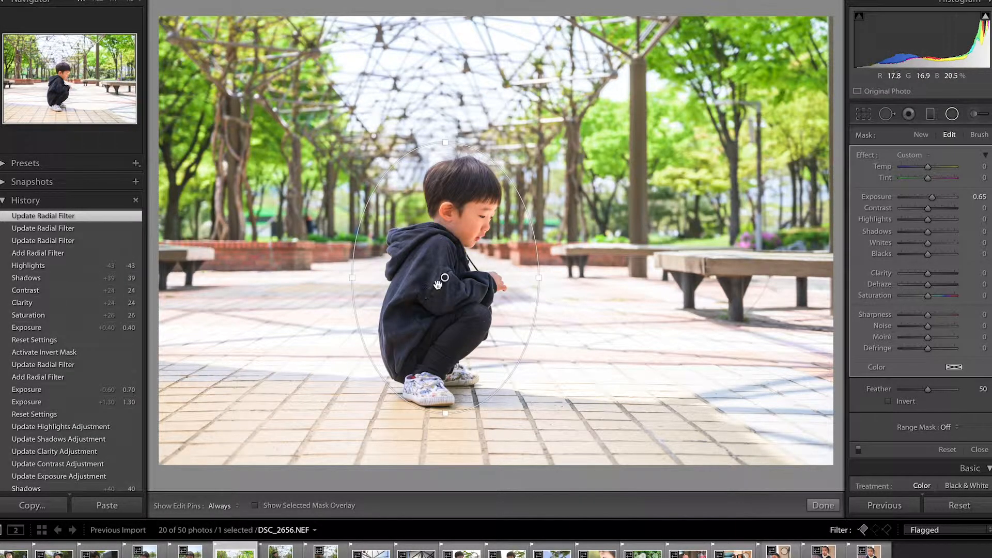
pyautogui.moveTo(444, 280); pyautogui.dragTo(449, 276)
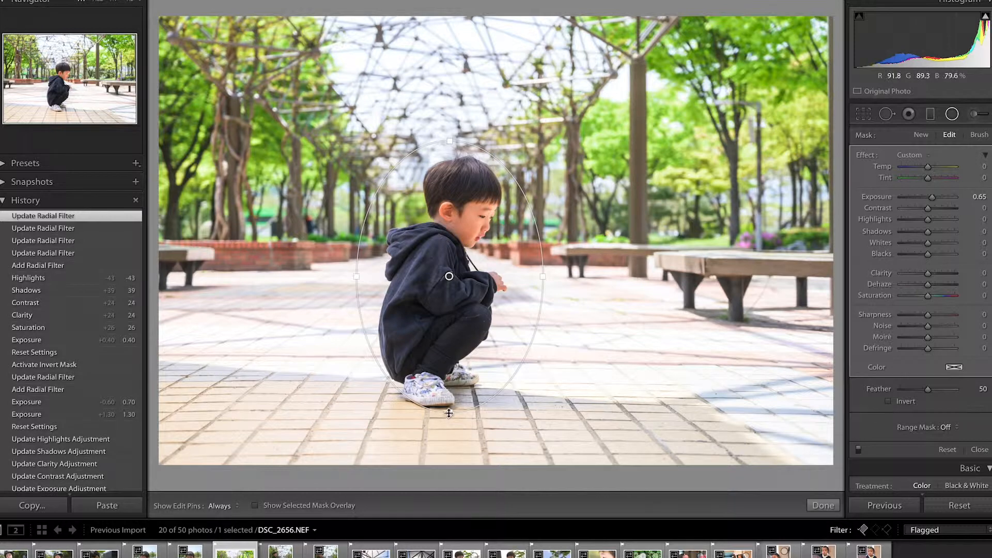
pyautogui.moveTo(450, 411); pyautogui.dragTo(449, 418)
pyautogui.click(888, 402)
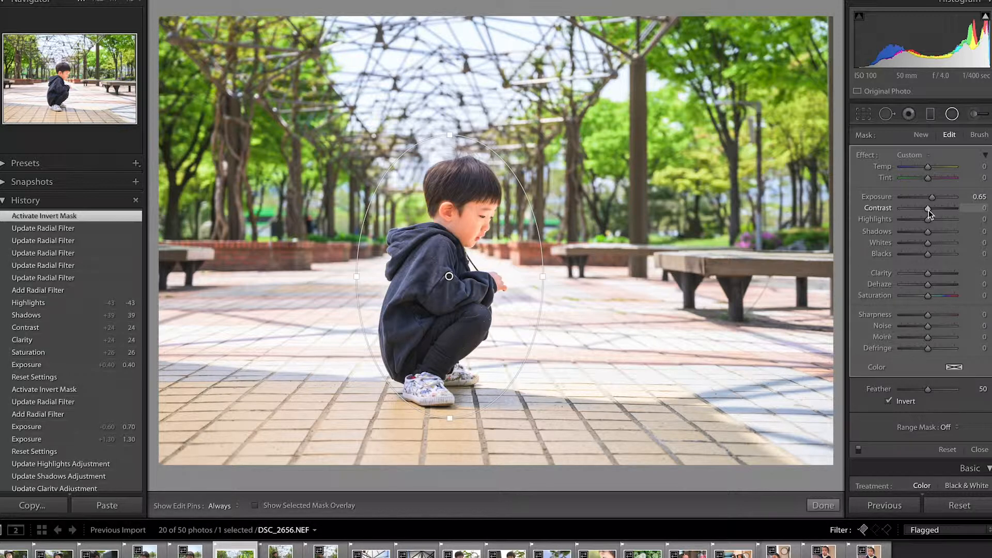
# - Set the boy's radial filter to contrast -44, clarity -21, shadows -23 and exposure 1.00, and finish editing it
pyautogui.moveTo(926, 210); pyautogui.dragTo(916, 212)
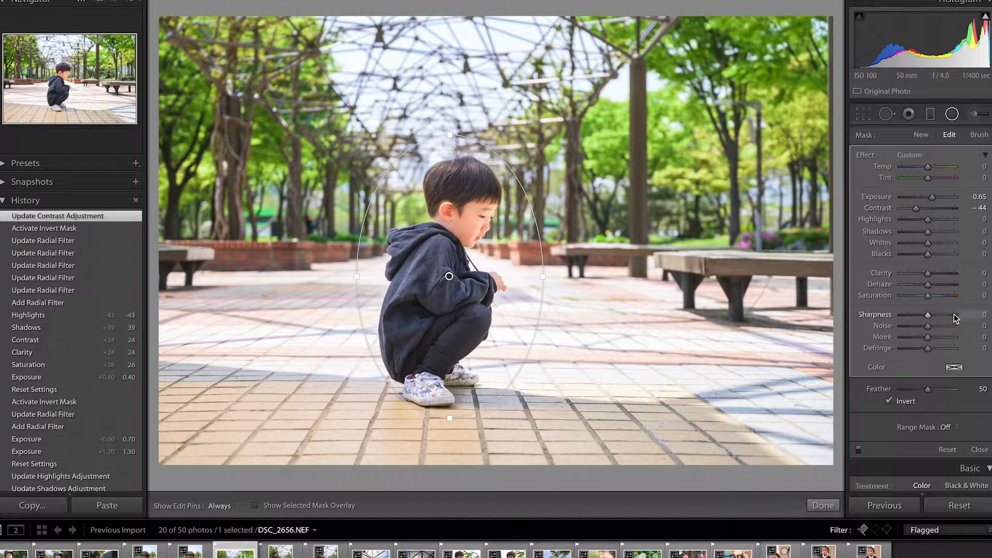
pyautogui.moveTo(928, 277); pyautogui.dragTo(923, 277)
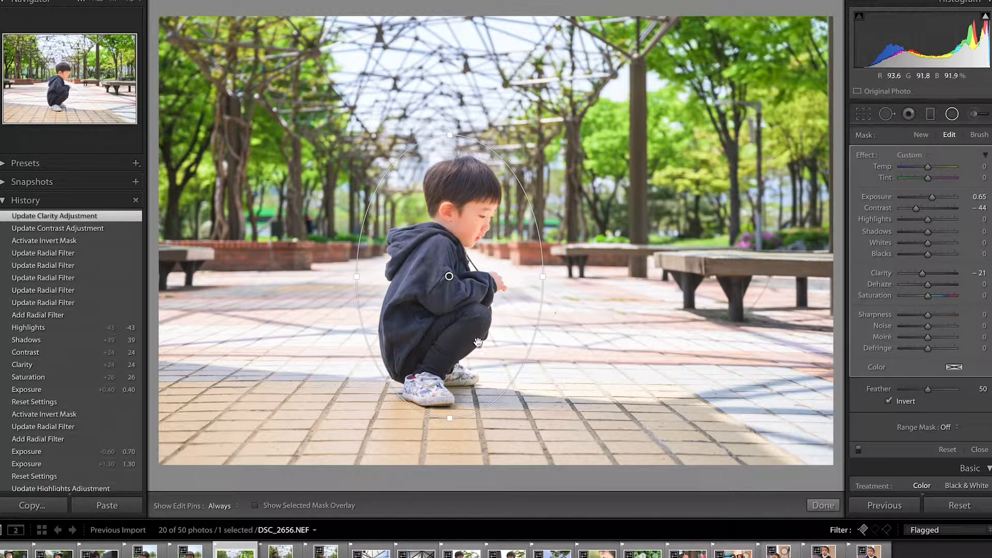
pyautogui.click(471, 208)
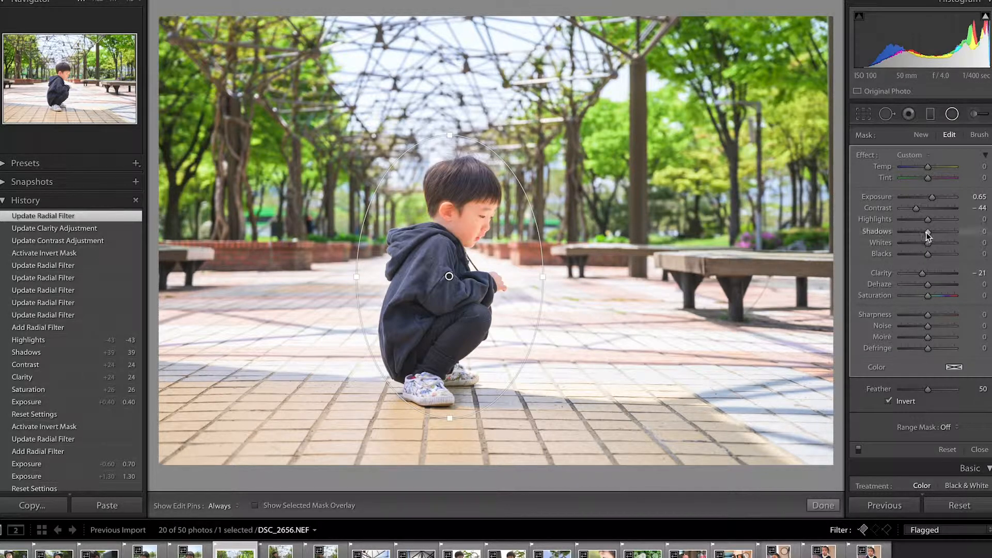
pyautogui.moveTo(927, 234); pyautogui.dragTo(925, 234)
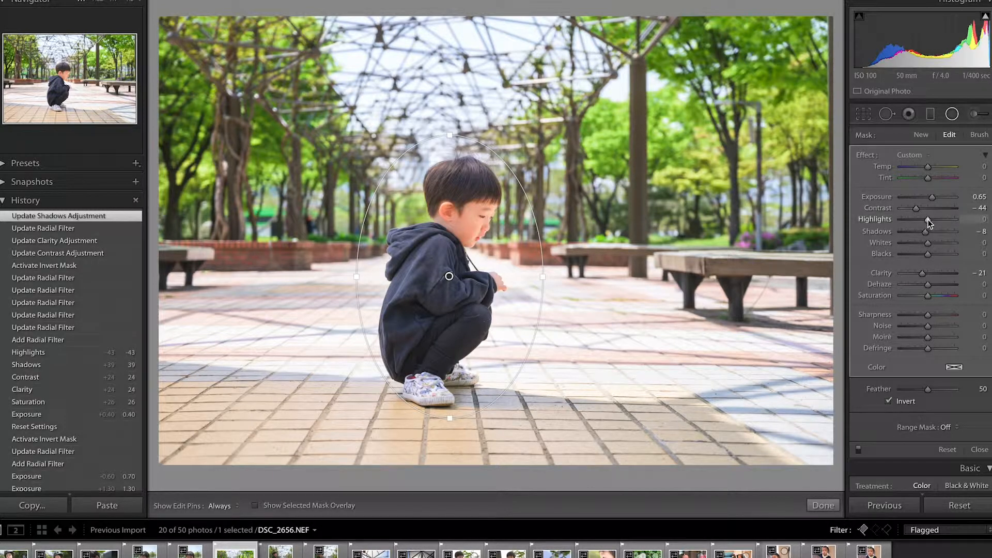
pyautogui.moveTo(925, 232); pyautogui.dragTo(922, 233)
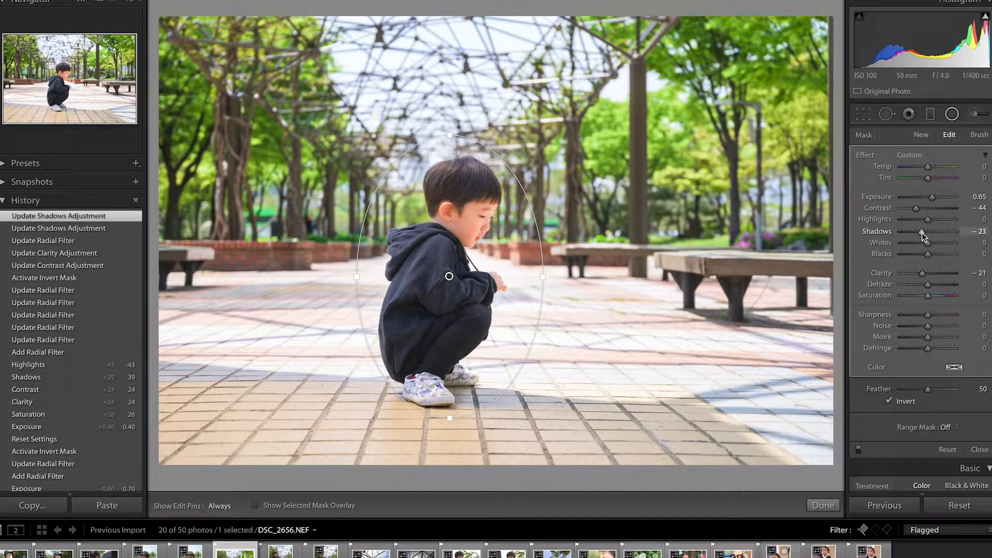
pyautogui.moveTo(933, 200); pyautogui.dragTo(936, 203)
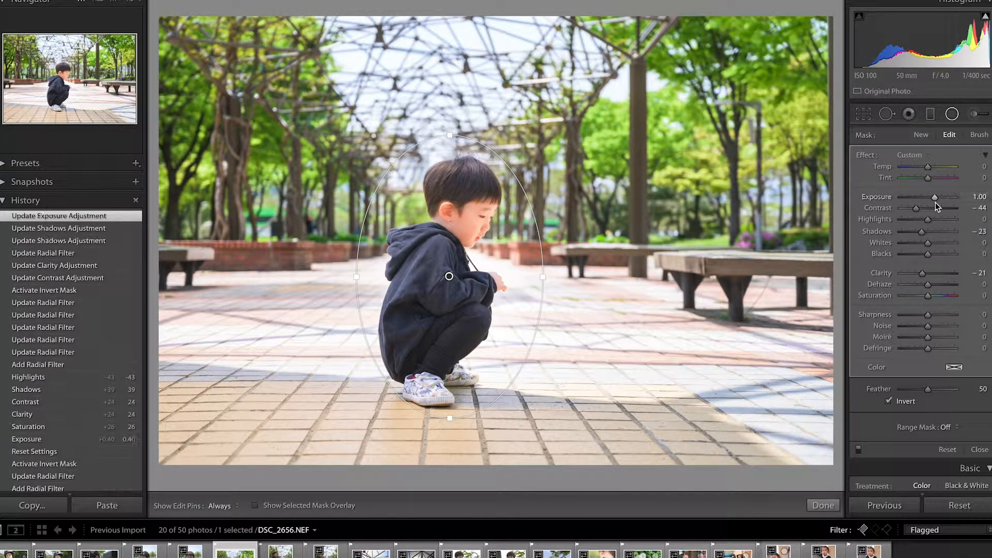
pyautogui.click(823, 506)
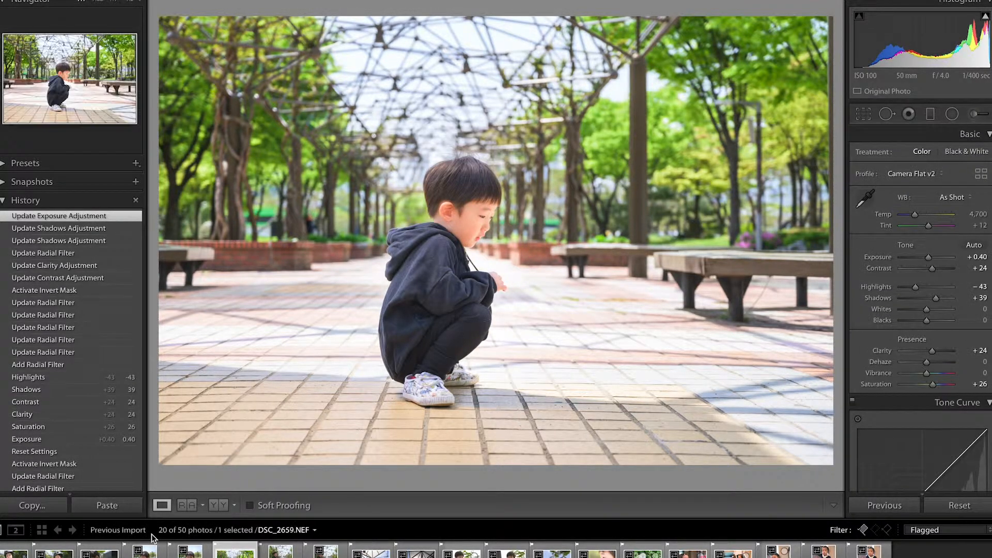
# - Compare the photo before and after, and readjust the boy's radial filter to exposure 0.60 and highlights 57
pyautogui.click(224, 506)
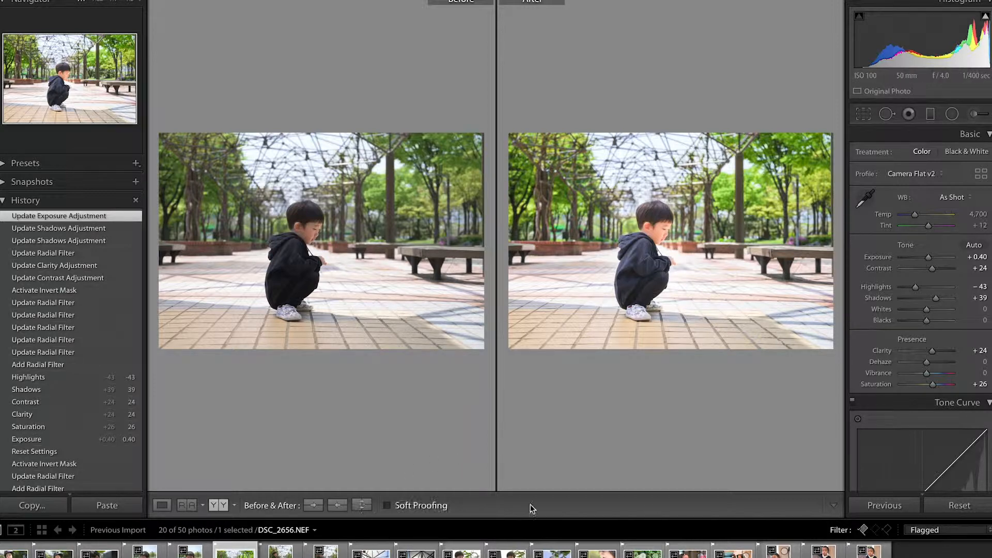
pyautogui.click(162, 505)
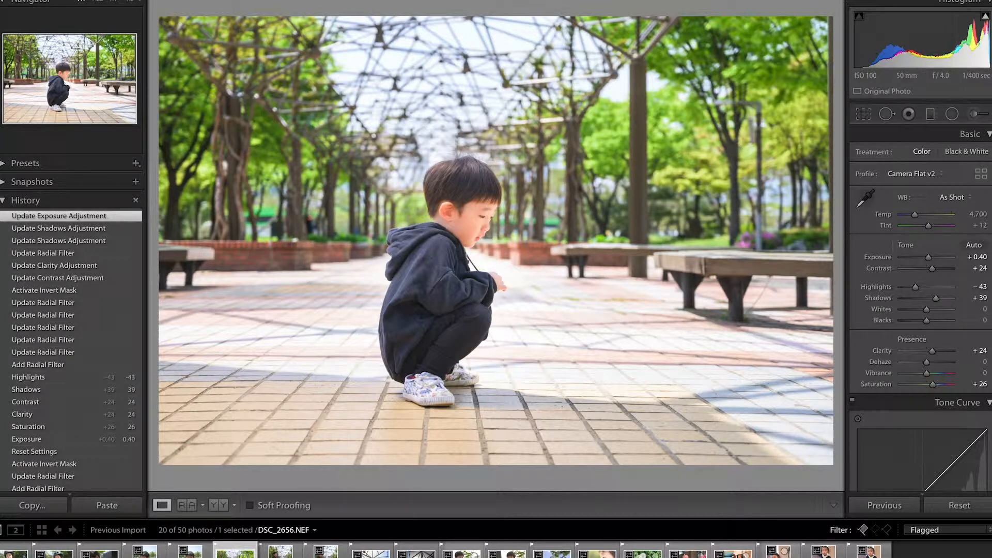
pyautogui.click(953, 114)
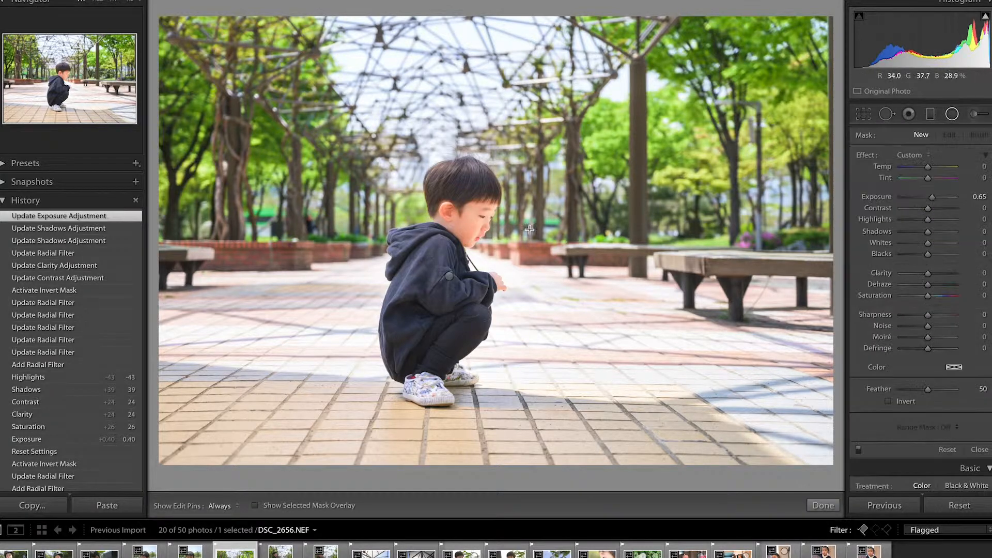
pyautogui.click(450, 275)
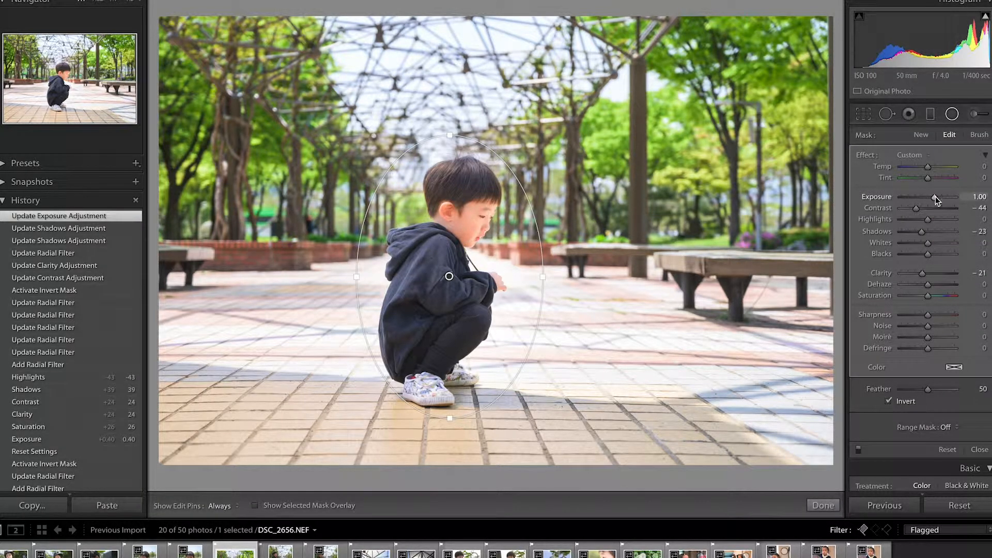
pyautogui.moveTo(935, 196); pyautogui.dragTo(943, 222)
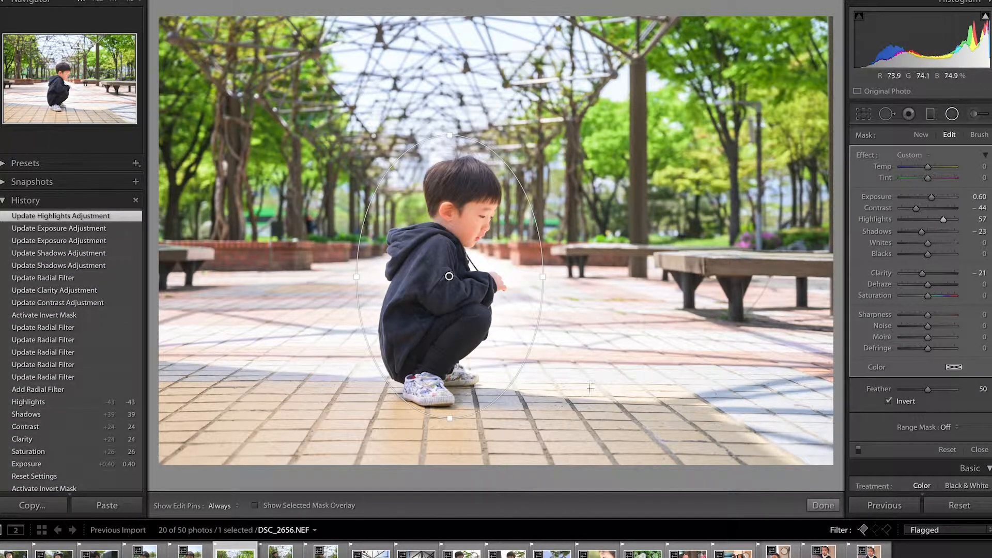
pyautogui.click(827, 504)
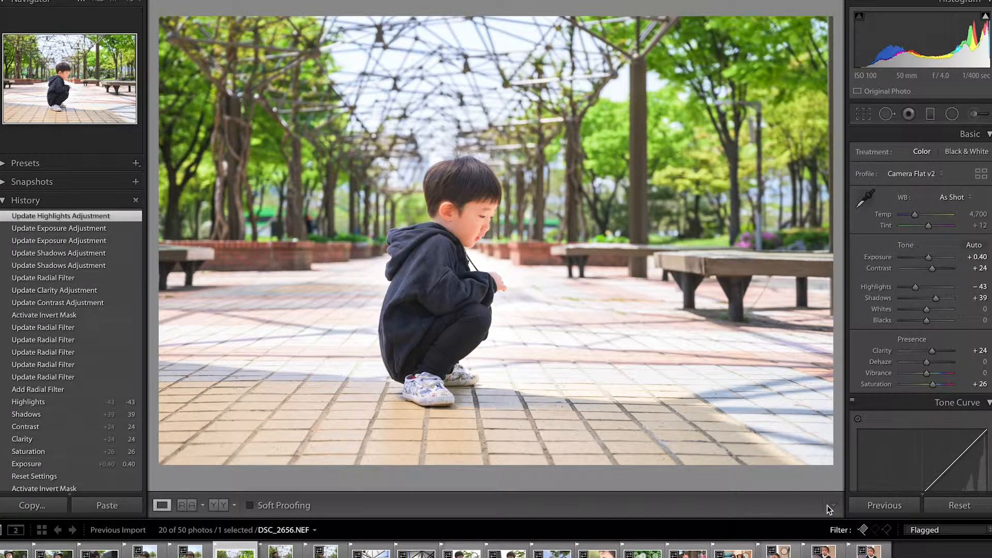
pyautogui.click(439, 214)
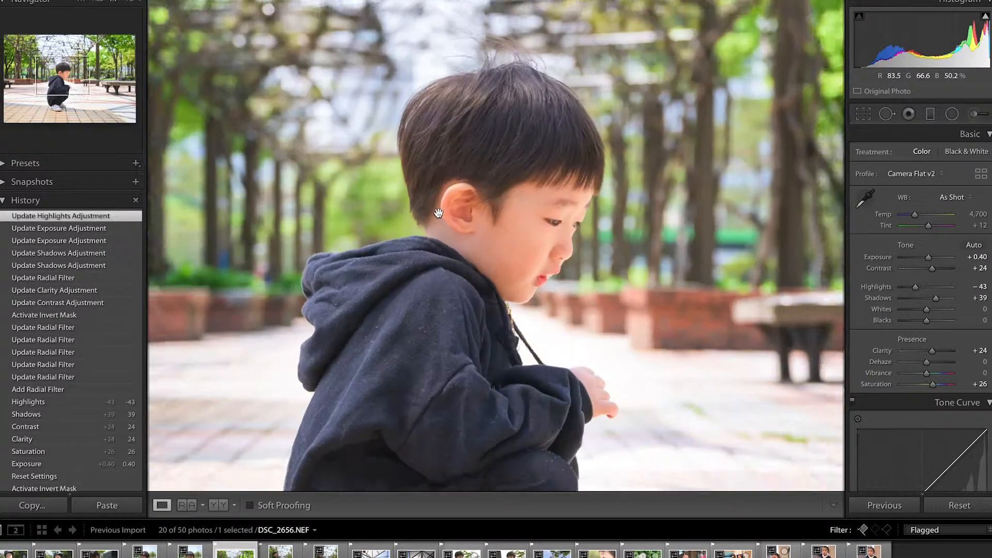
# - Export DSC_2656.NEF as an sRGB JPEG at quality 100 into the JPEG subfolder of the original photo's folder
pyautogui.click(439, 213)
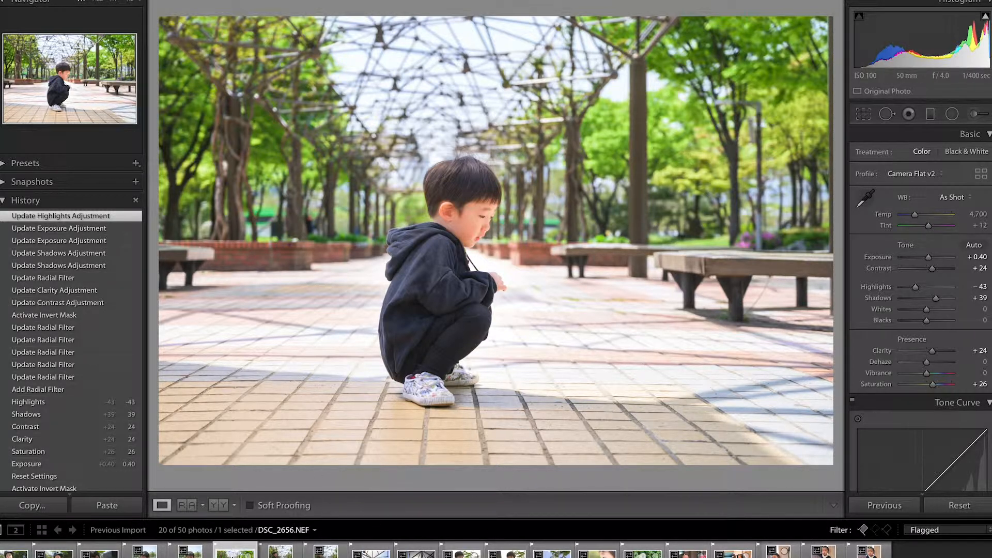
pyautogui.rightClick(234, 551)
pyautogui.moveTo(279, 535)
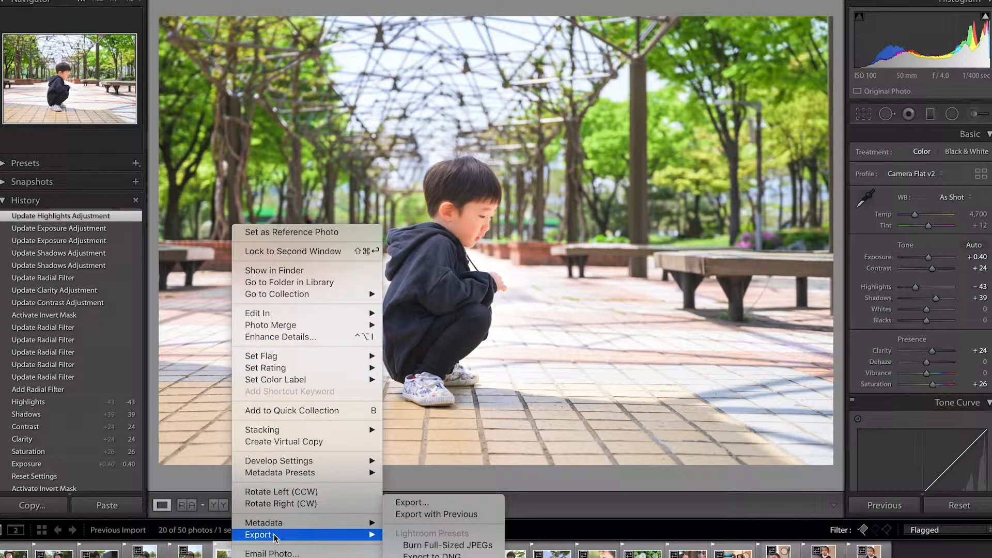
pyautogui.click(418, 504)
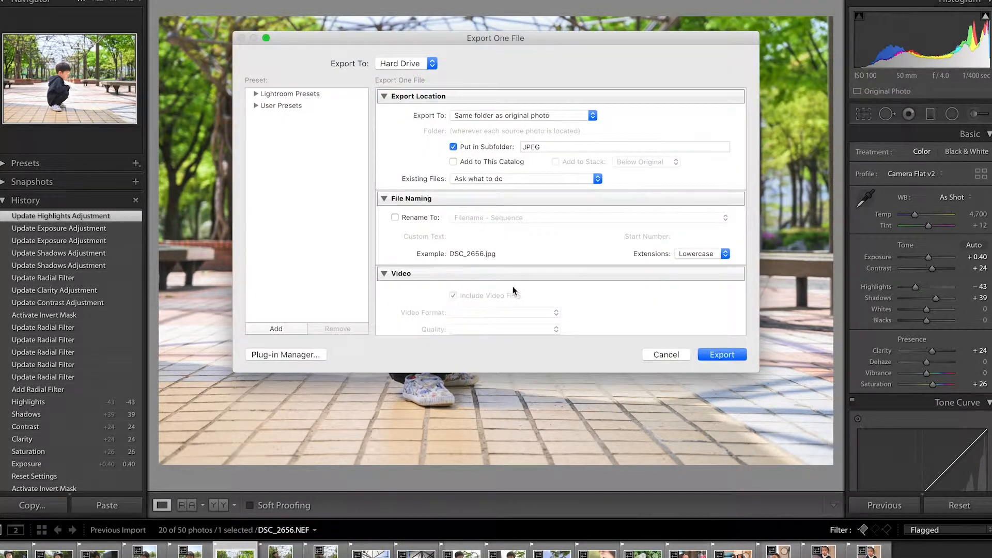
pyautogui.scroll(-1, 557, 281)
pyautogui.scroll(-3, 557, 280)
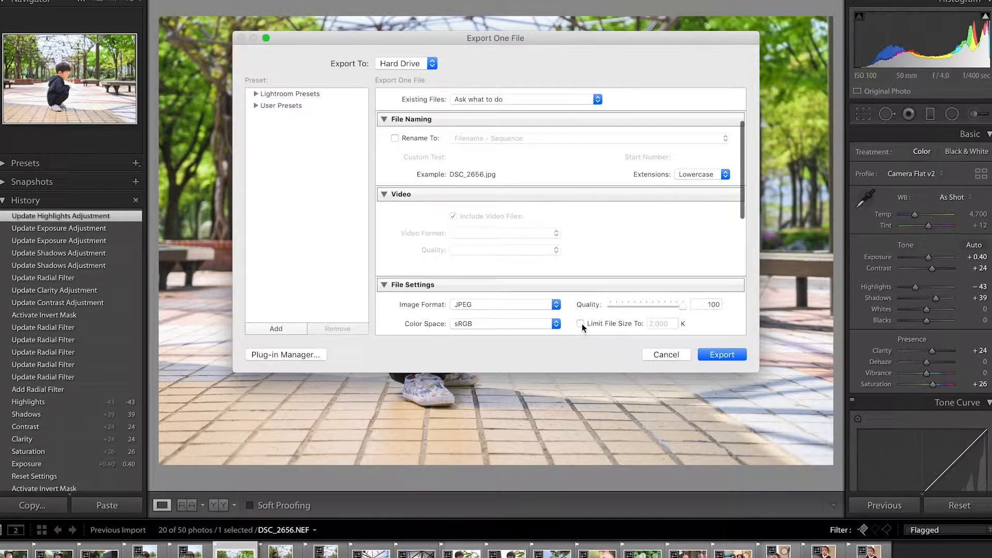
pyautogui.click(716, 357)
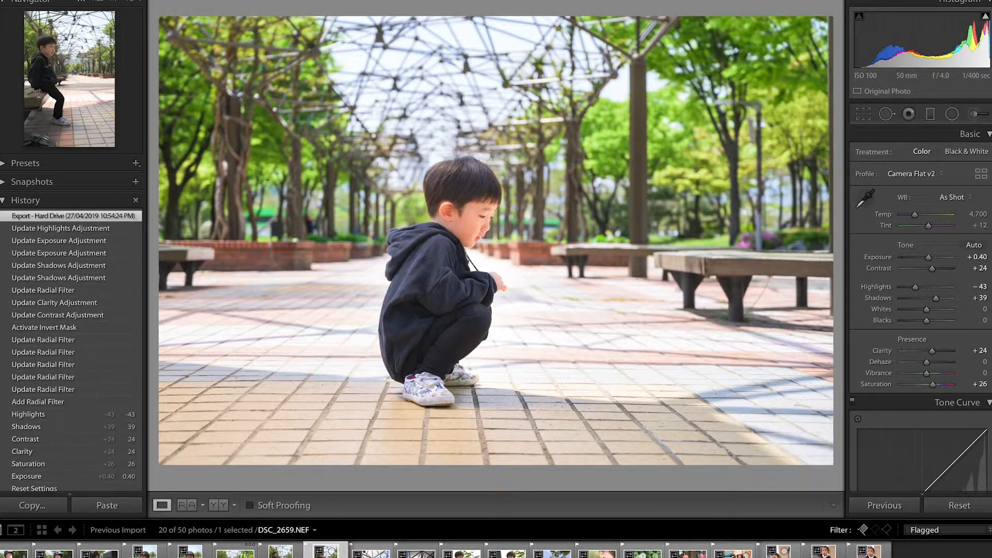
# - On DSC_2658.NEF, set exposure to +0.25, contrast to +16, highlights to -100, shadows to +12, clarity to +27 and saturation to +28
pyautogui.press('Left')
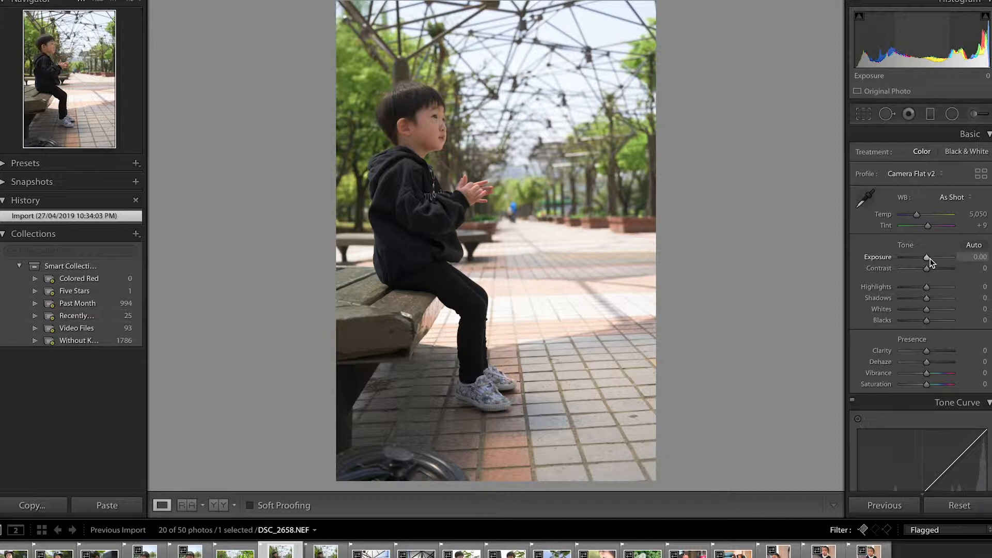
pyautogui.moveTo(927, 258)
pyautogui.mouseDown()
pyautogui.moveTo(920, 287)
pyautogui.moveTo(889, 287)
pyautogui.moveTo(930, 299)
pyautogui.moveTo(930, 268)
pyautogui.mouseUp()
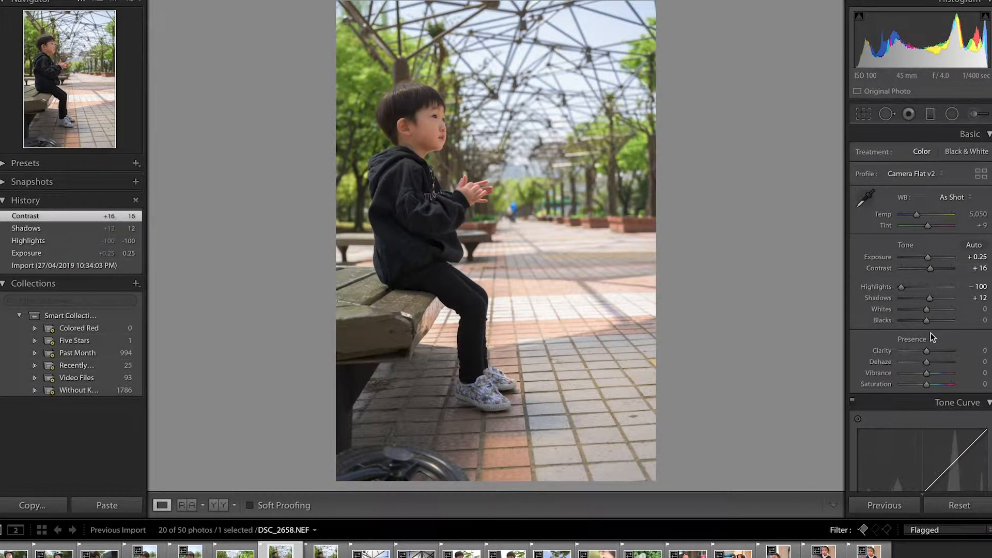
pyautogui.moveTo(925, 350); pyautogui.dragTo(932, 353)
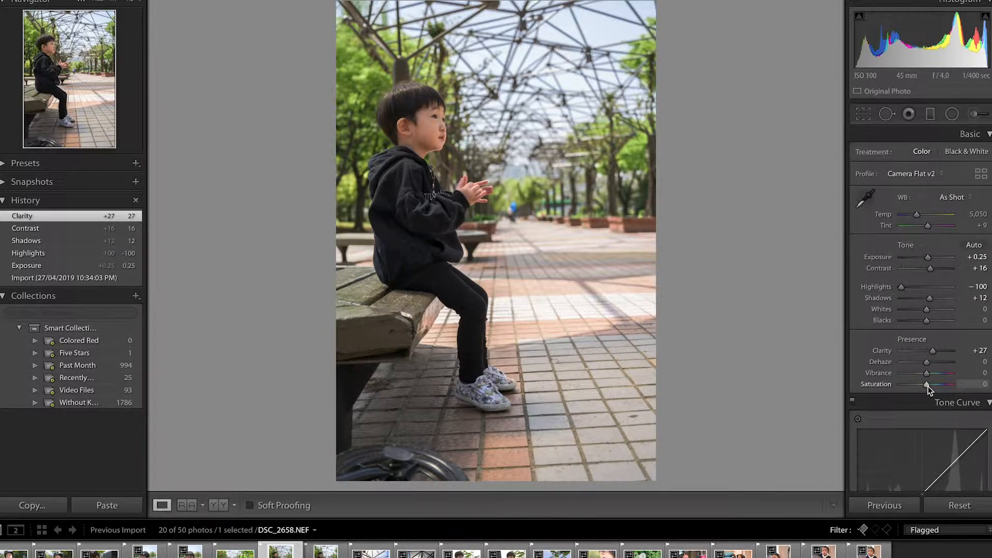
pyautogui.moveTo(928, 386); pyautogui.dragTo(935, 387)
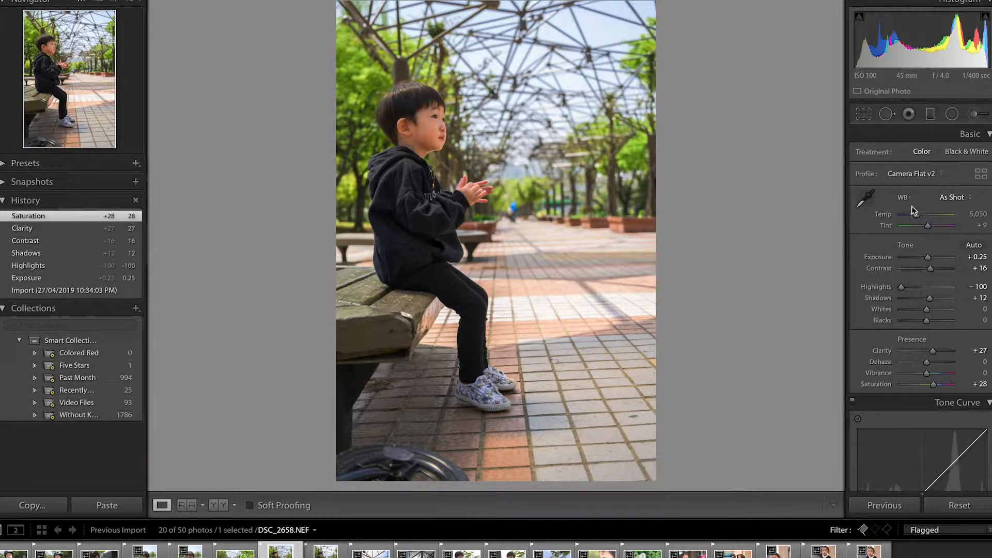
# - Add a radial filter with exposure 0.65 and fit its tall ellipse around the seated boy from head to shoes
pyautogui.click(952, 115)
pyautogui.moveTo(405, 183); pyautogui.dragTo(475, 328)
pyautogui.moveTo(413, 204); pyautogui.dragTo(426, 230)
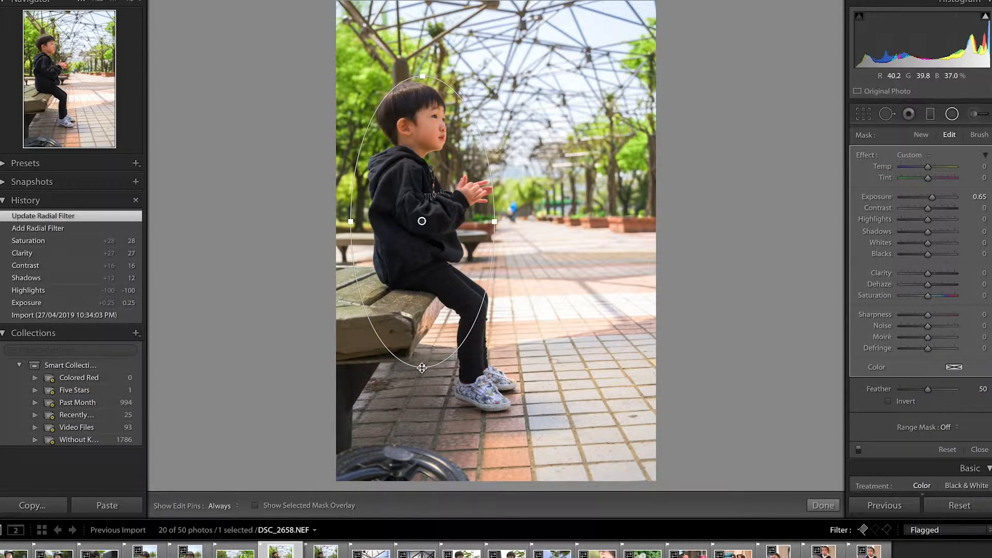
pyautogui.moveTo(422, 367); pyautogui.dragTo(422, 405)
pyautogui.moveTo(422, 222); pyautogui.dragTo(430, 251)
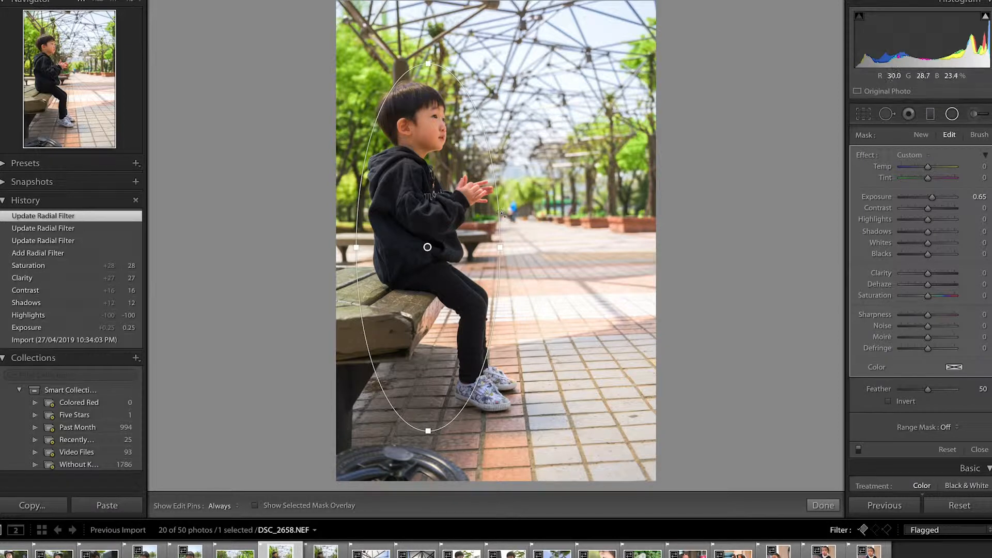
# - Try inverting the mask of the seated boy's radial filter, and undo the inversion
pyautogui.click(888, 403)
pyautogui.hotkey('shift', 'm')
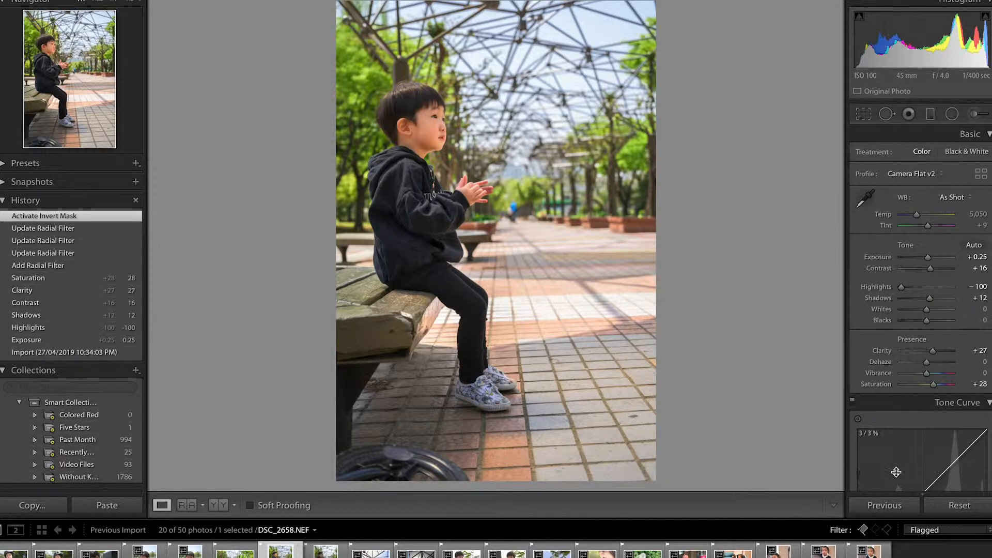
pyautogui.hotkey('ctrl', 'z')
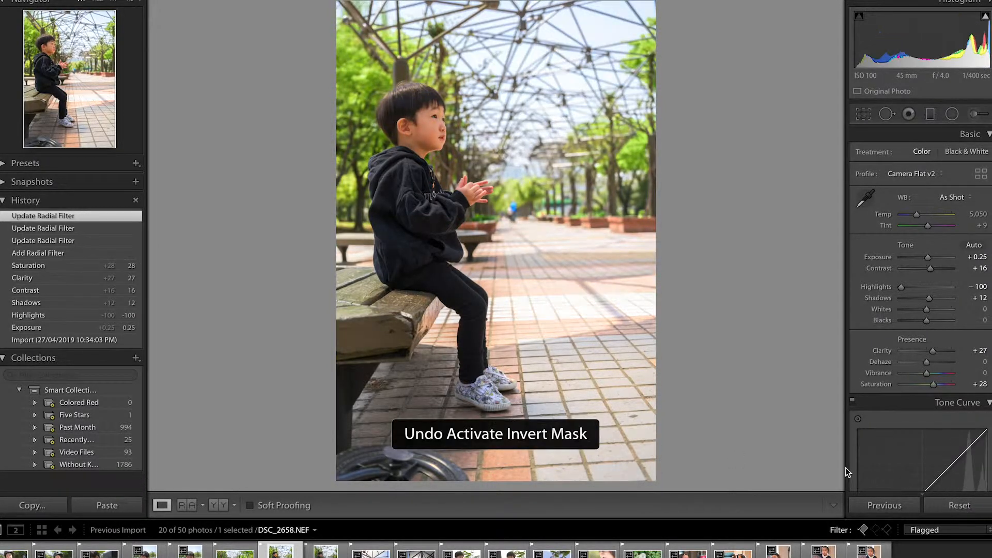
# - Try an adjustment brush of size 16.2 and feather 67 with one dab on the pavement, and undo the stroke
pyautogui.click(974, 114)
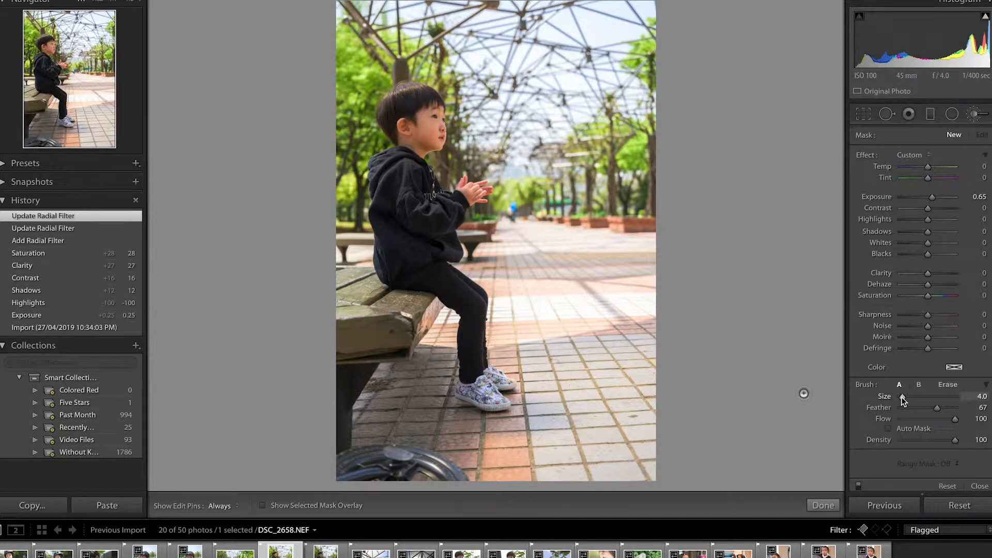
pyautogui.moveTo(902, 397); pyautogui.dragTo(910, 397)
pyautogui.moveTo(914, 396)
pyautogui.mouseDown()
pyautogui.moveTo(904, 396)
pyautogui.moveTo(942, 409)
pyautogui.mouseUp()
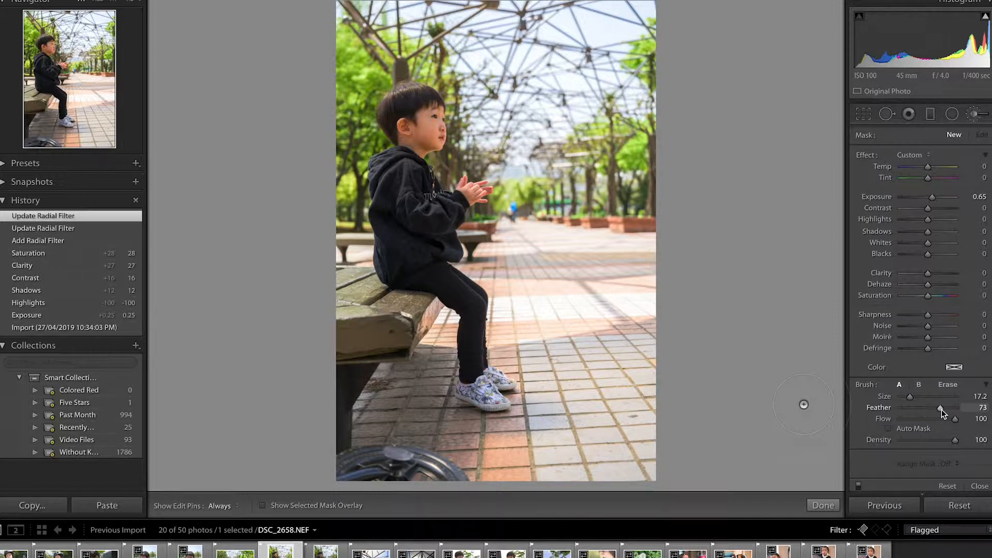
pyautogui.moveTo(942, 409); pyautogui.dragTo(909, 398)
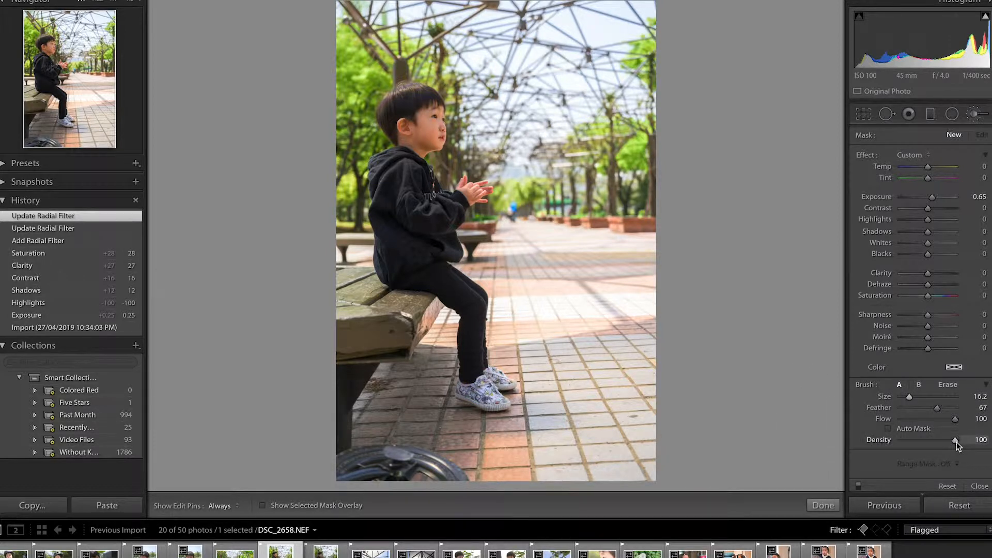
pyautogui.click(594, 277)
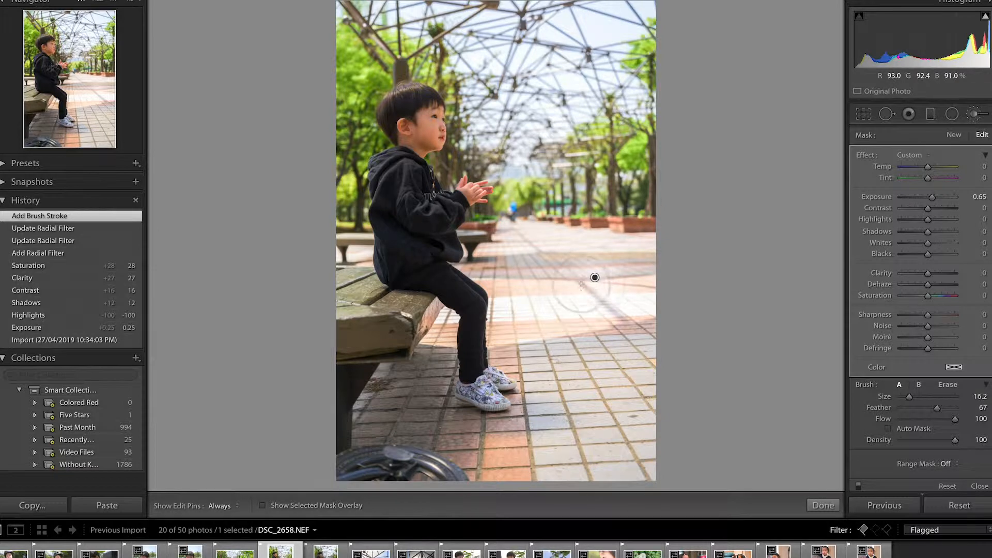
pyautogui.moveTo(594, 276)
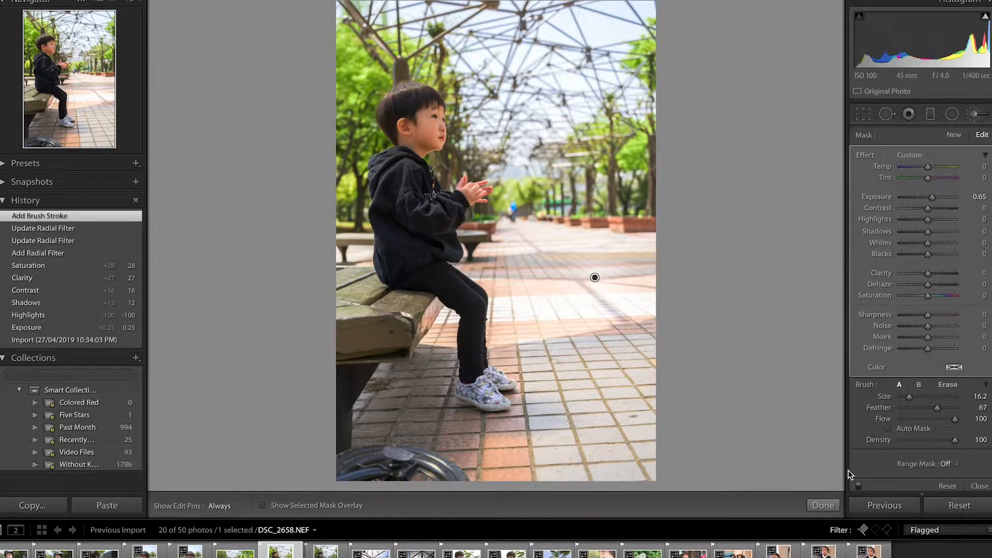
pyautogui.hotkey('ctrl', 'z')
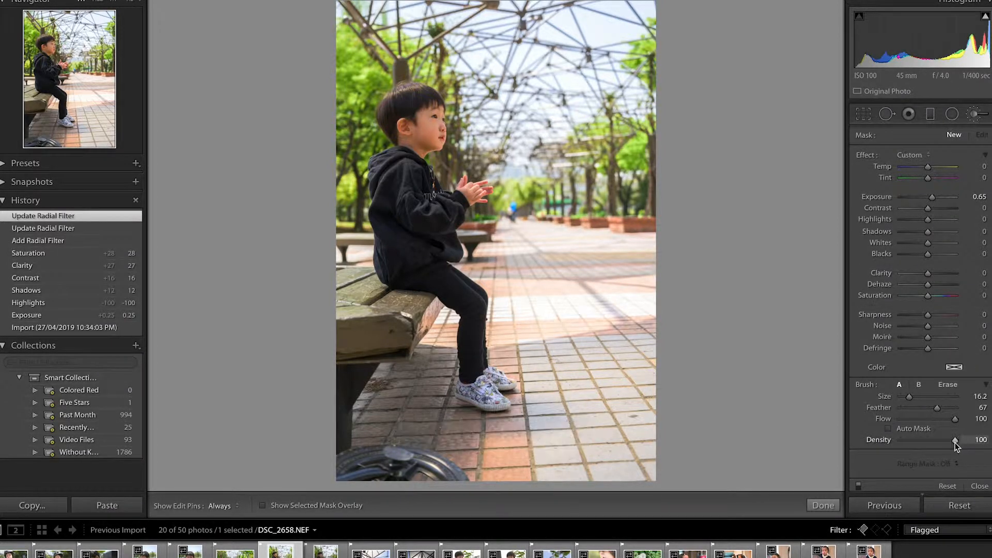
# - Try brush density 50 with repeated dabs on the pavement, undo the strokes and restore the density to 100
pyautogui.moveTo(954, 442); pyautogui.dragTo(928, 441)
pyautogui.click(526, 334)
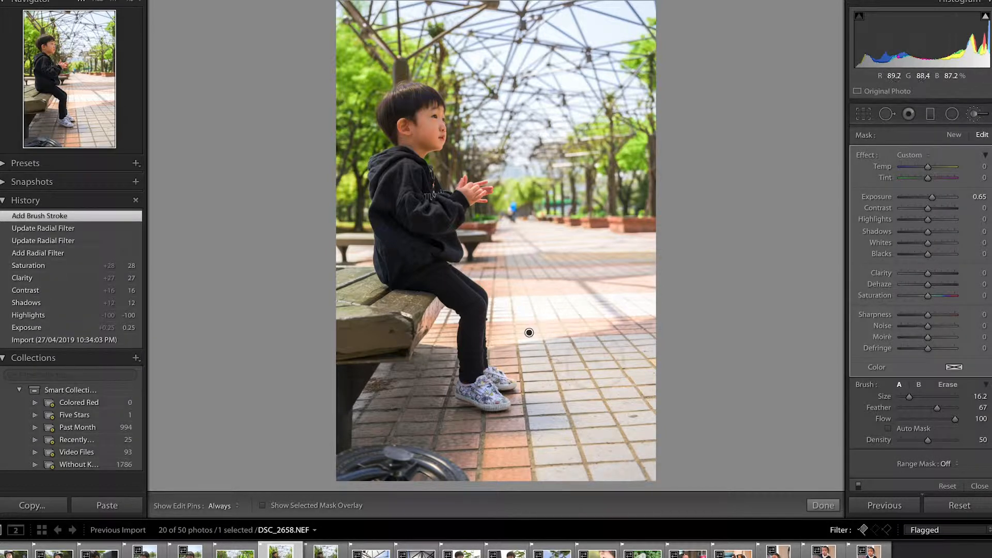
pyautogui.click(530, 333)
pyautogui.click(529, 333)
pyautogui.click(529, 334)
pyautogui.click(529, 333)
pyautogui.click(529, 333)
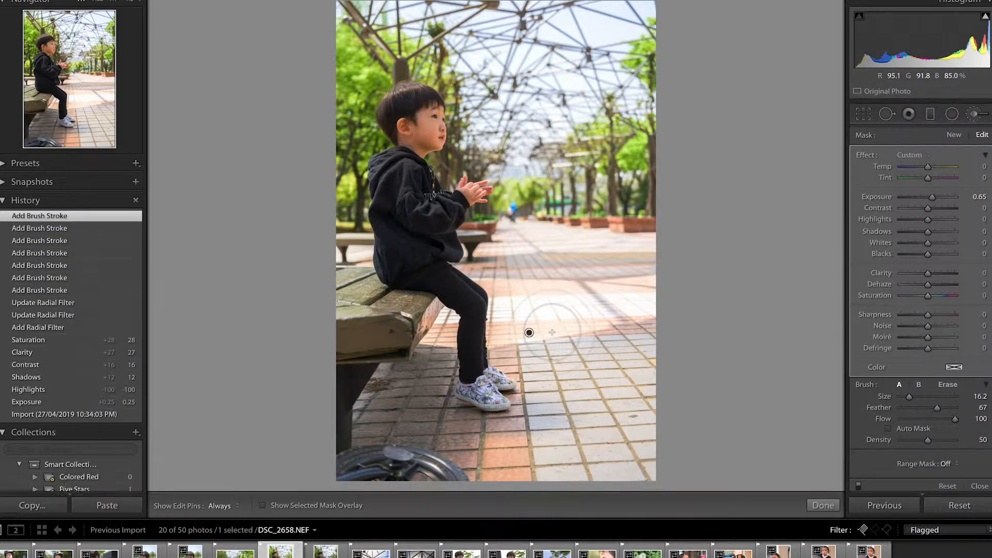
pyautogui.hotkey('ctrl', 'z')
pyautogui.hotkey('ctrl', 'z')
pyautogui.hotkey('ctrl', 'z')
pyautogui.hotkey('ctrl', 'z')
pyautogui.hotkey('ctrl', 'z')
pyautogui.hotkey('ctrl', 'z')
pyautogui.hotkey('ctrl', 'z')
pyautogui.hotkey('ctrl', 'z')
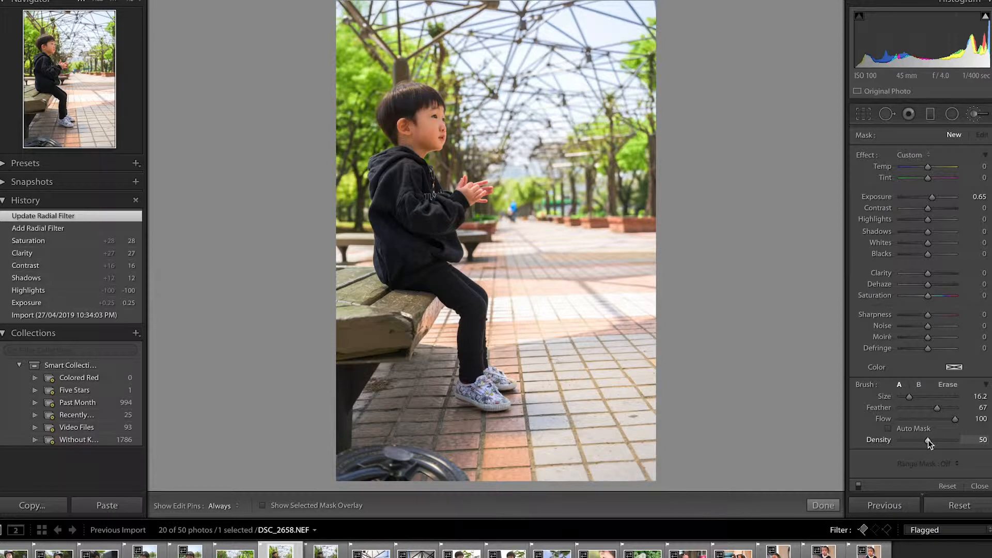
pyautogui.moveTo(928, 439); pyautogui.dragTo(981, 440)
pyautogui.click(956, 114)
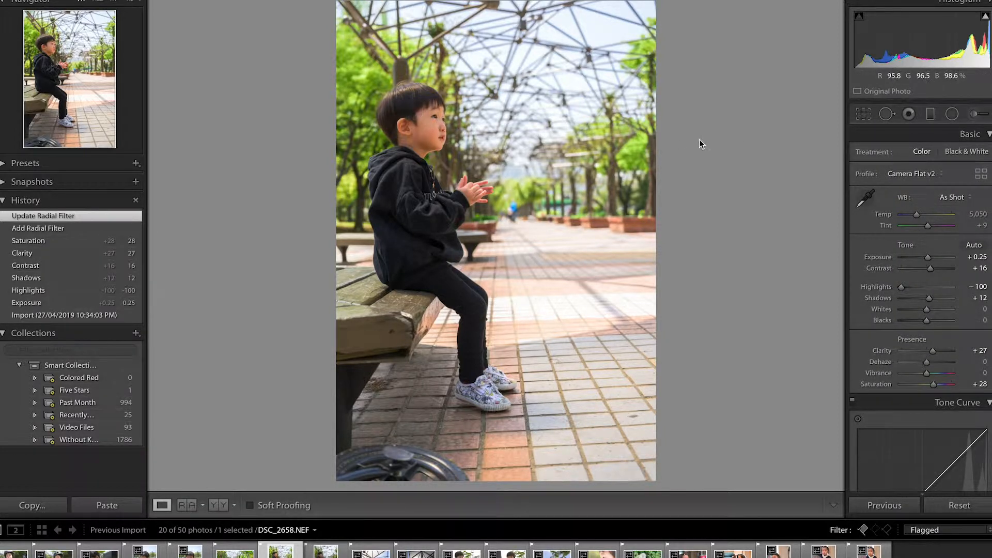
# - Paint the boy's face with a size 5.1 adjustment brush, lowering its exposure to -1.01 to fill in the jaw and neck
pyautogui.click(974, 114)
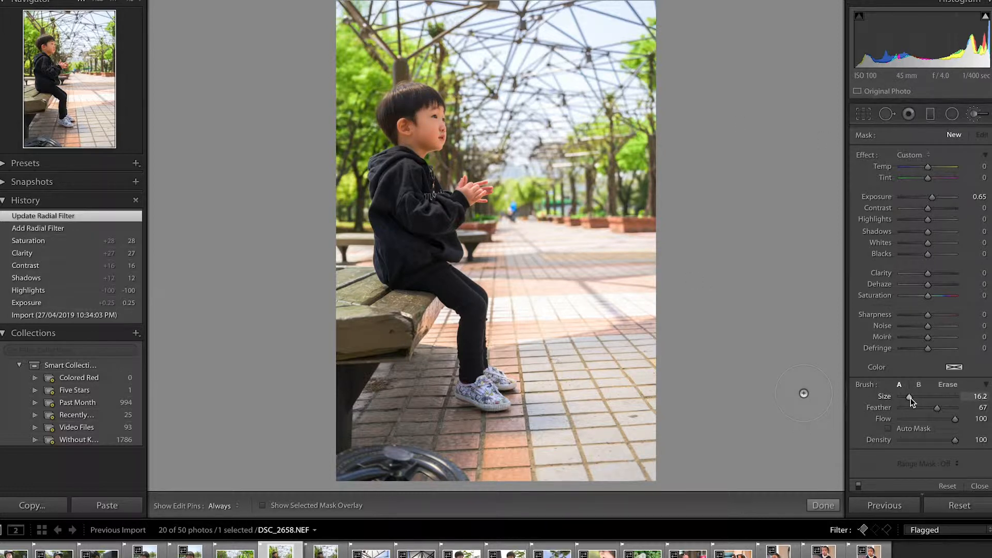
pyautogui.moveTo(910, 398); pyautogui.dragTo(905, 399)
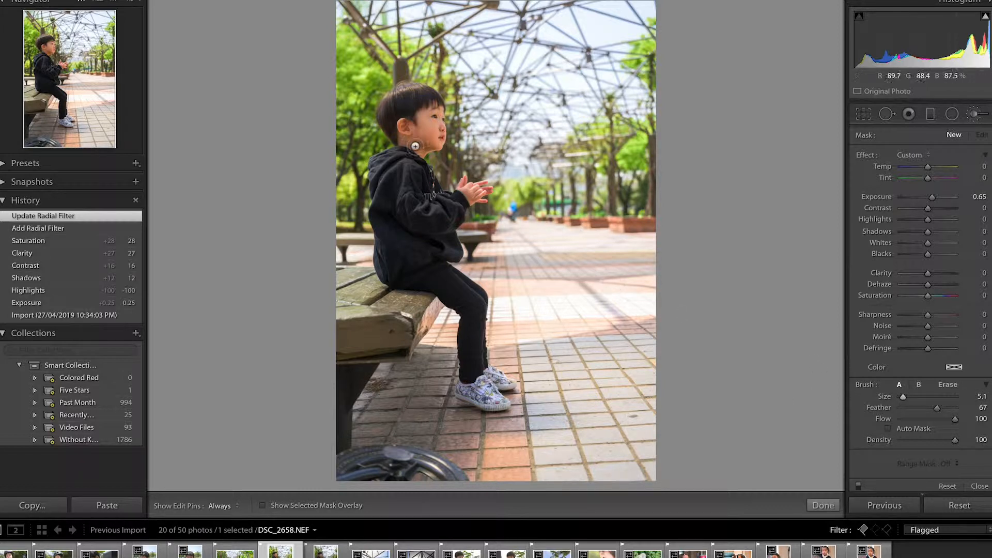
pyautogui.press('h')
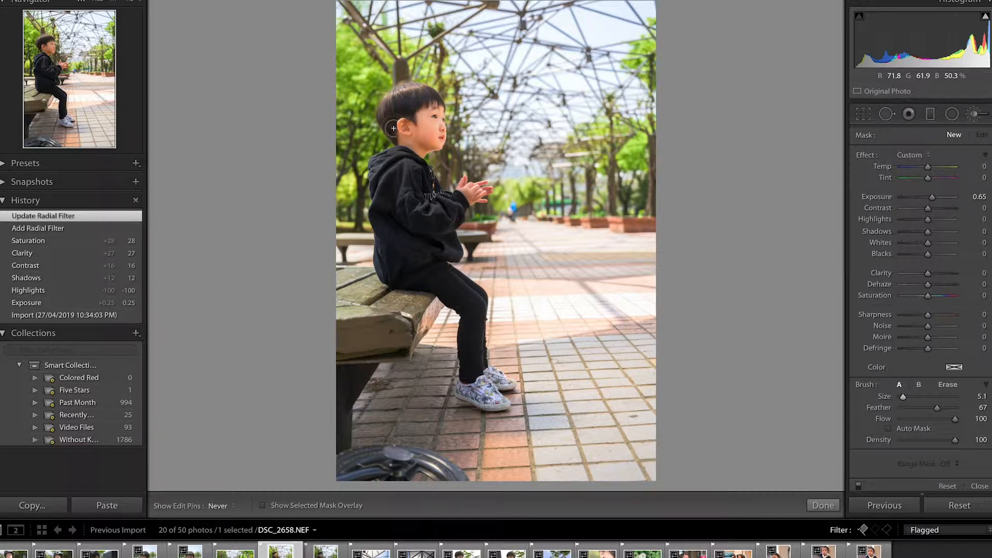
pyautogui.moveTo(425, 144); pyautogui.dragTo(426, 141)
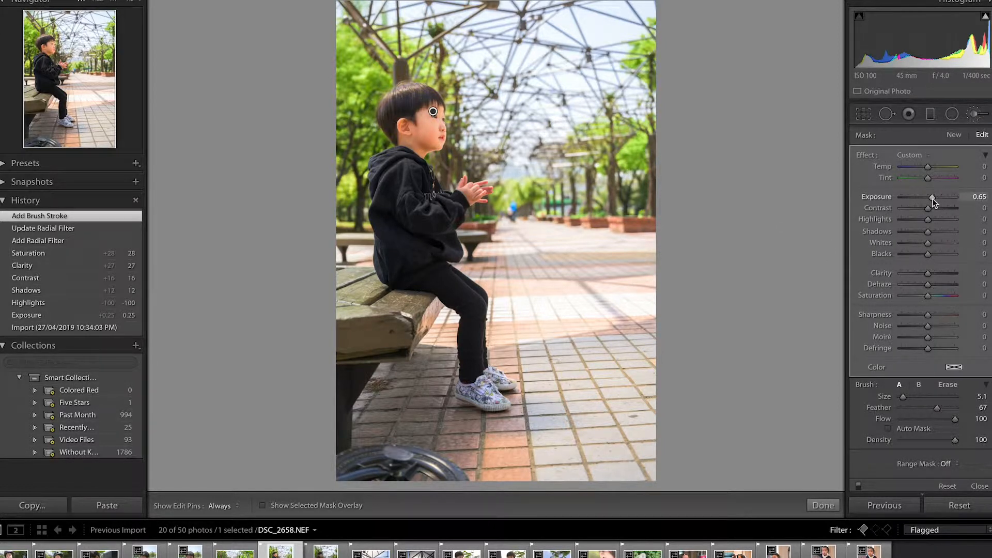
pyautogui.moveTo(932, 199); pyautogui.dragTo(922, 200)
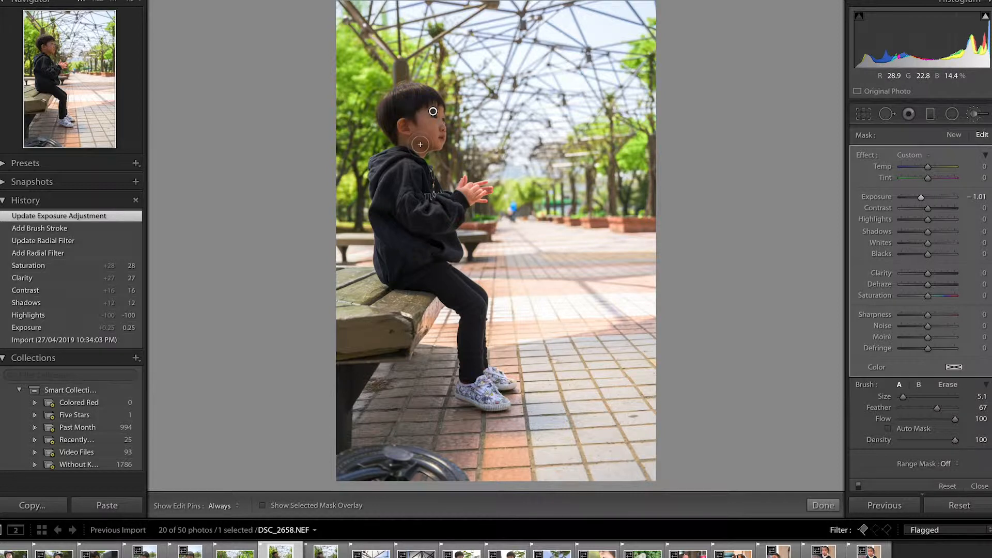
pyautogui.moveTo(418, 147); pyautogui.dragTo(404, 152)
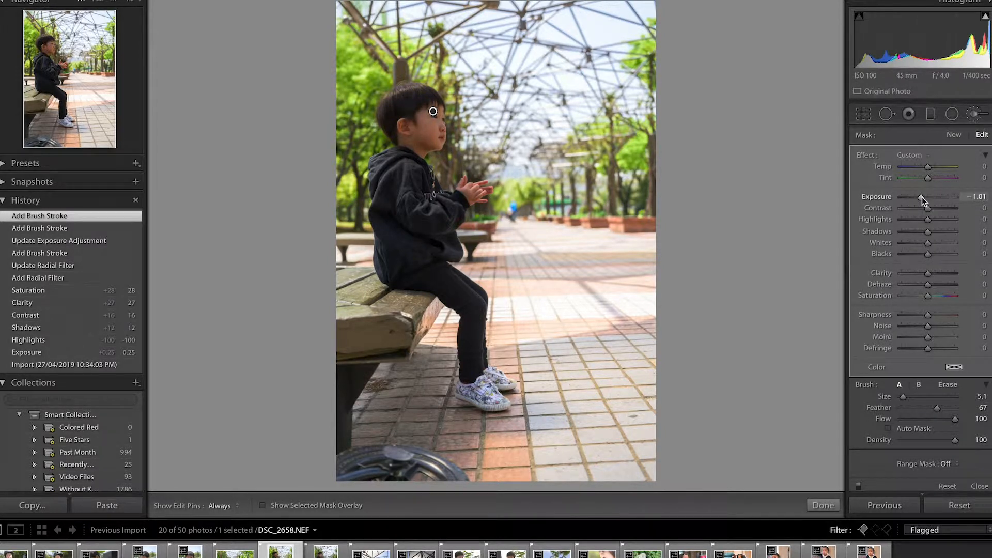
# - Set the face brush to exposure 0.28, contrast -29, clarity -29, highlights 46, shadows -4 and saturation -3, and finish editing it
pyautogui.moveTo(922, 197)
pyautogui.mouseDown()
pyautogui.moveTo(932, 199)
pyautogui.moveTo(921, 210)
pyautogui.mouseUp()
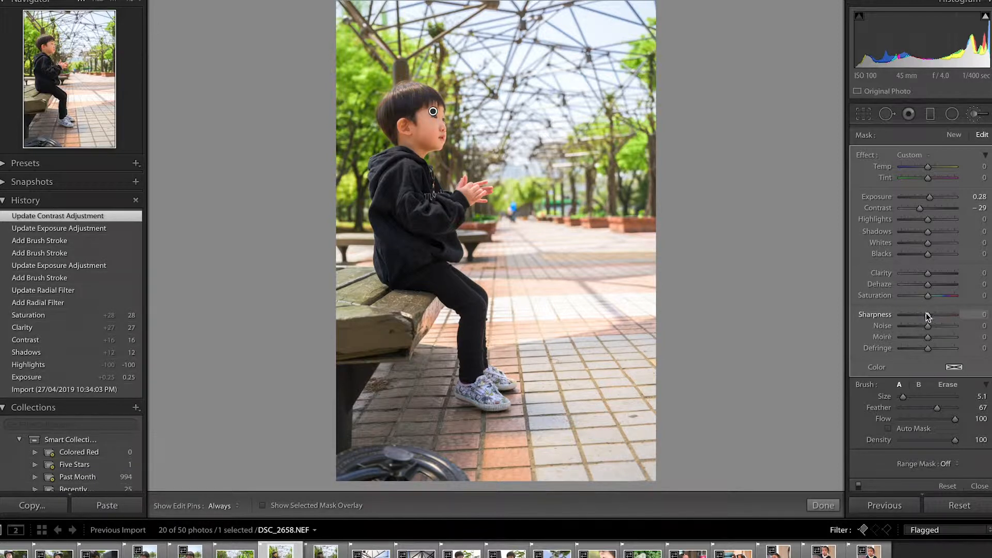
pyautogui.moveTo(929, 273); pyautogui.dragTo(921, 277)
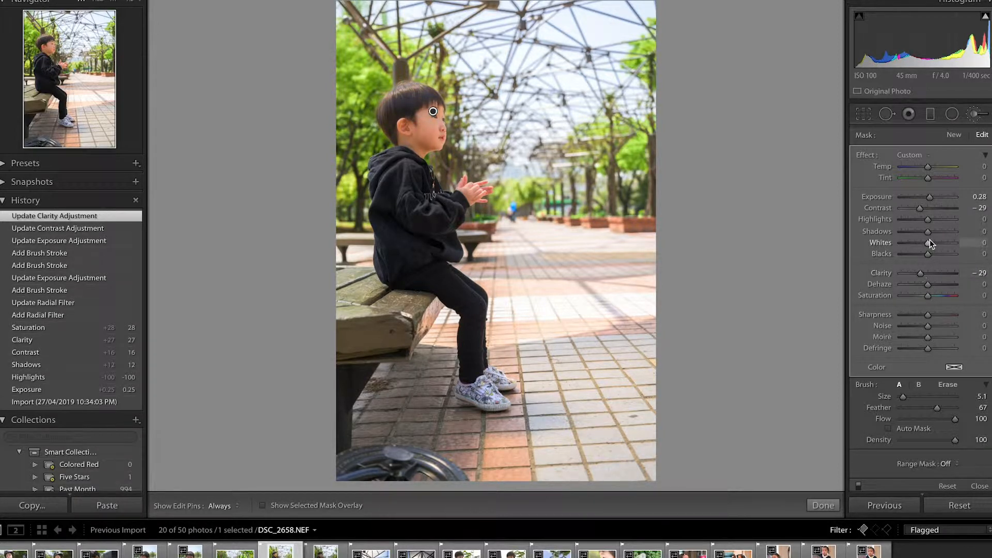
pyautogui.moveTo(930, 220); pyautogui.dragTo(938, 222)
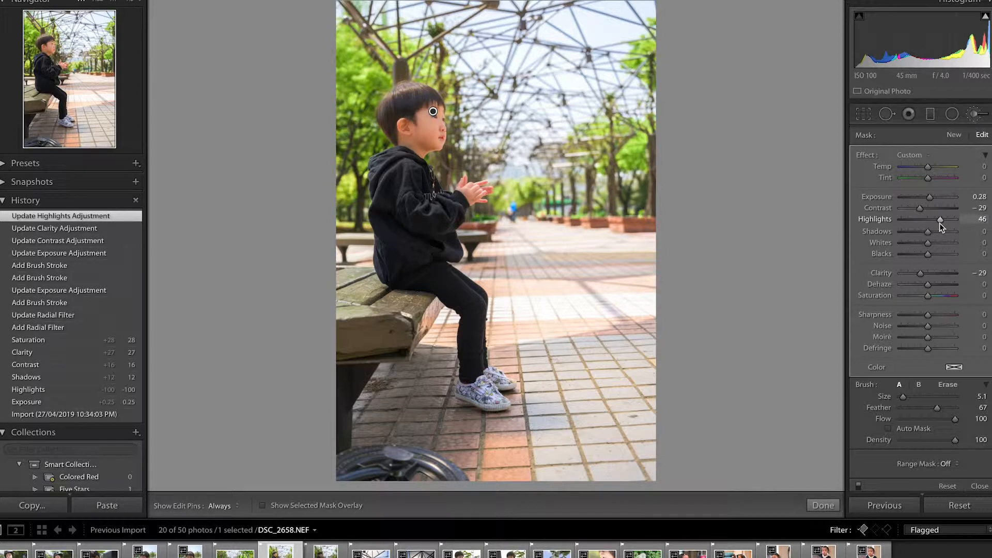
pyautogui.click(940, 223)
pyautogui.moveTo(929, 234); pyautogui.dragTo(927, 236)
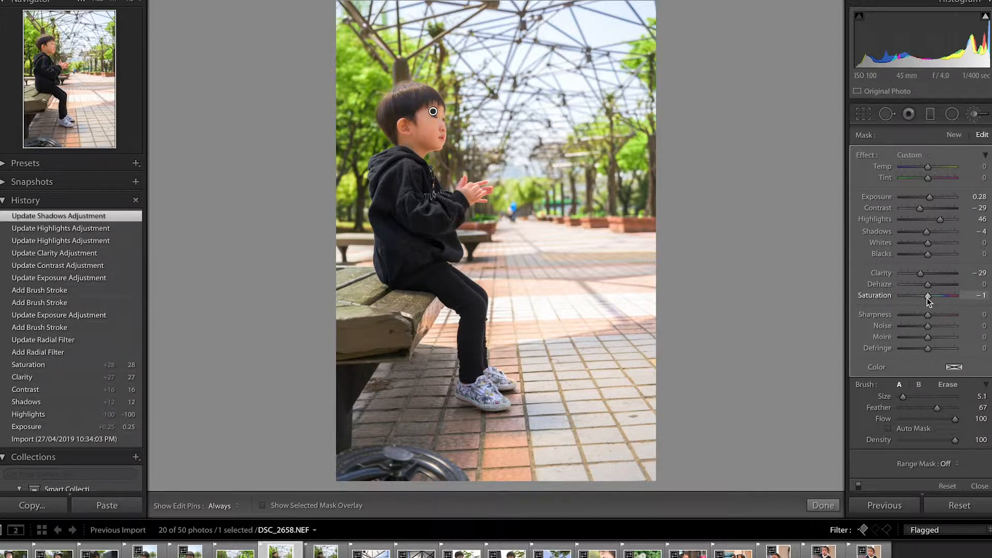
pyautogui.moveTo(926, 298); pyautogui.dragTo(927, 302)
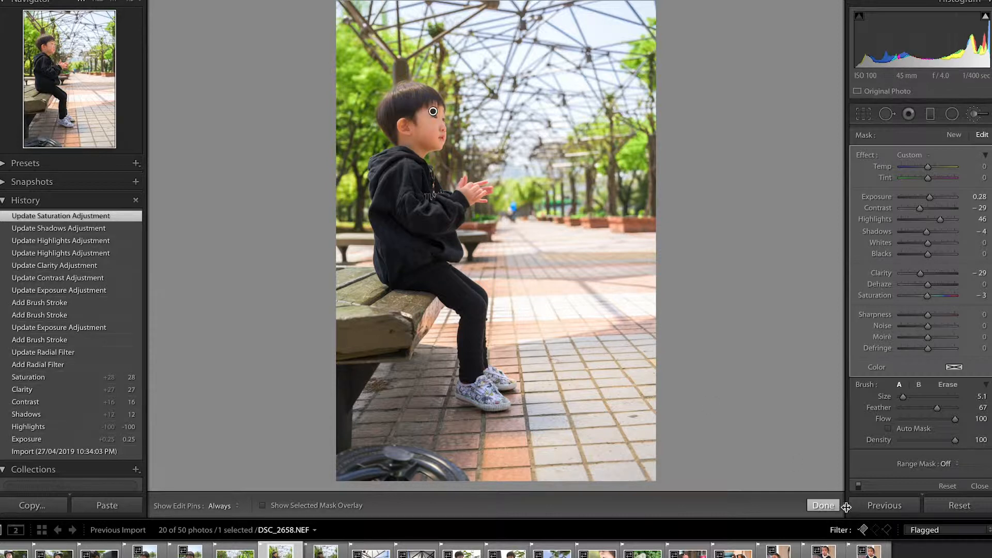
pyautogui.click(829, 506)
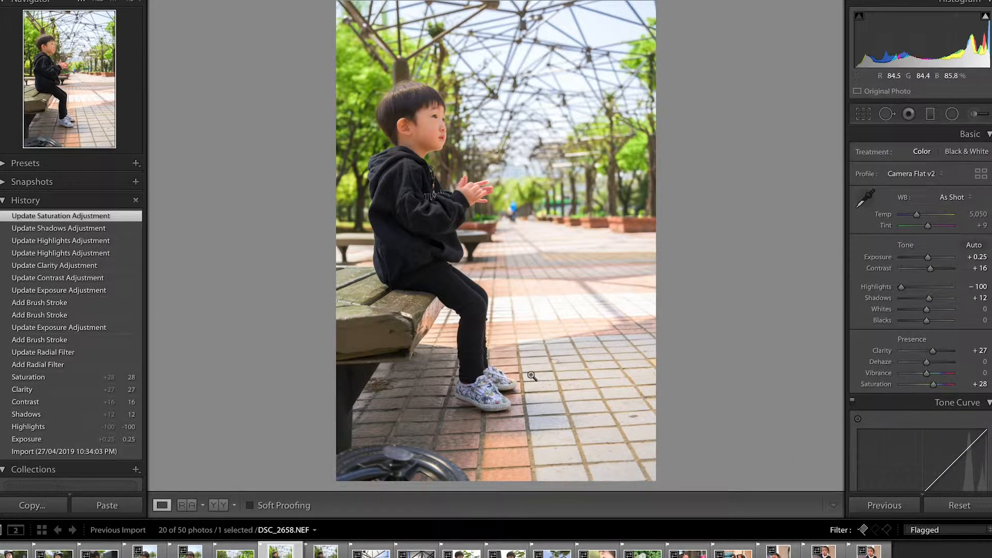
# - Compare the edited portrait of the boy on the bench with its original version
pyautogui.click(224, 506)
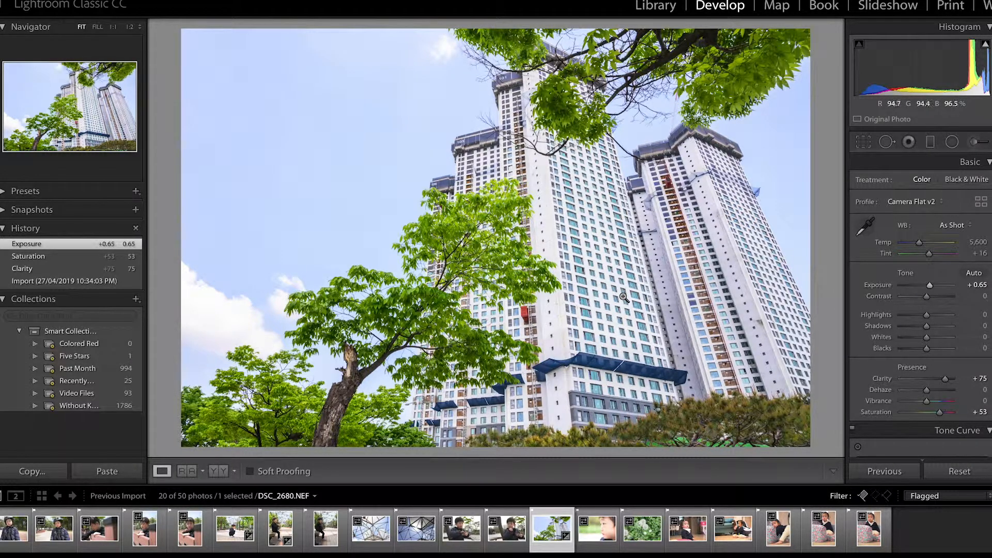
# - Revert the apartment tower photo to its import state and set saturation to +45, exposure to +0.30, contrast to +13 and shadows to +37
pyautogui.click(68, 280)
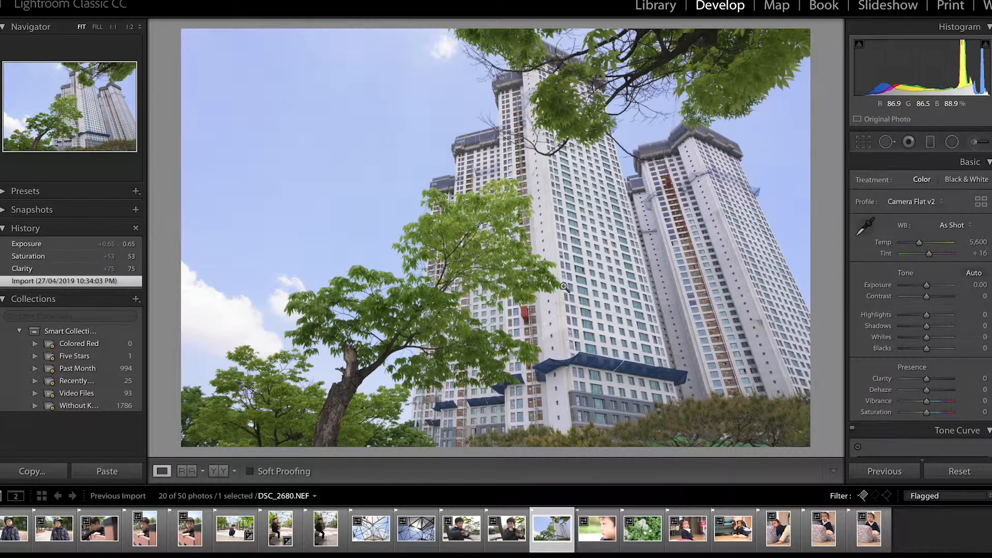
pyautogui.moveTo(927, 412); pyautogui.dragTo(938, 416)
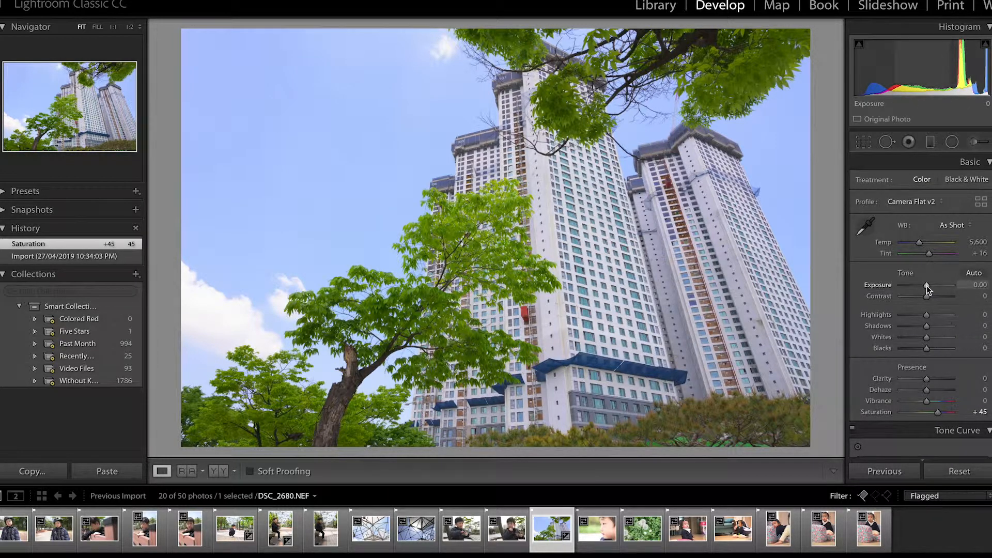
pyautogui.moveTo(926, 286); pyautogui.dragTo(928, 287)
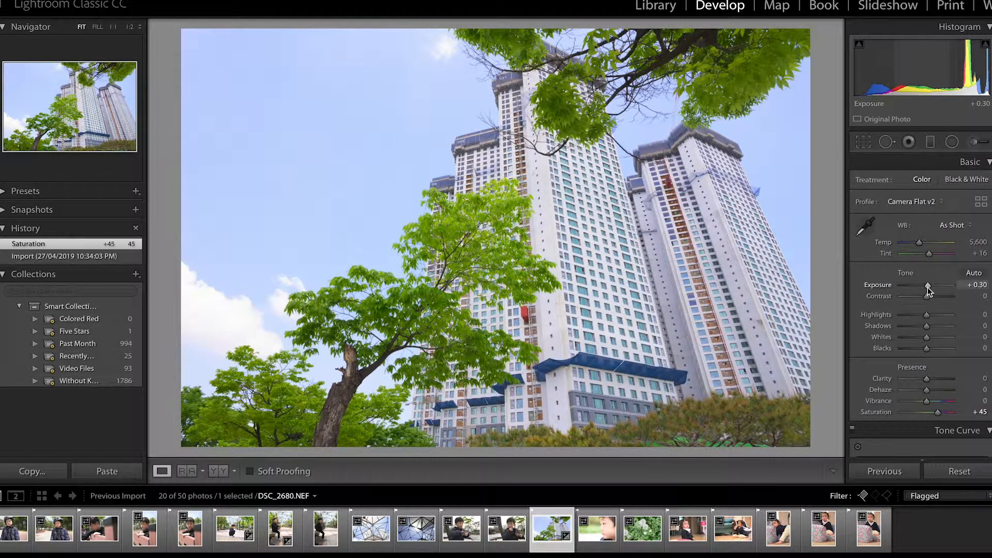
pyautogui.moveTo(928, 288); pyautogui.dragTo(929, 287)
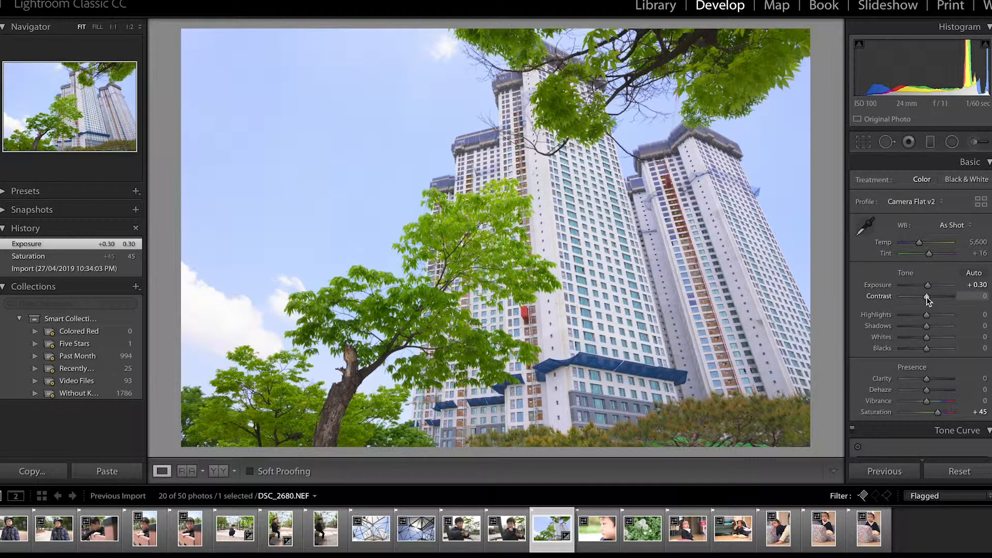
pyautogui.moveTo(927, 298); pyautogui.dragTo(929, 299)
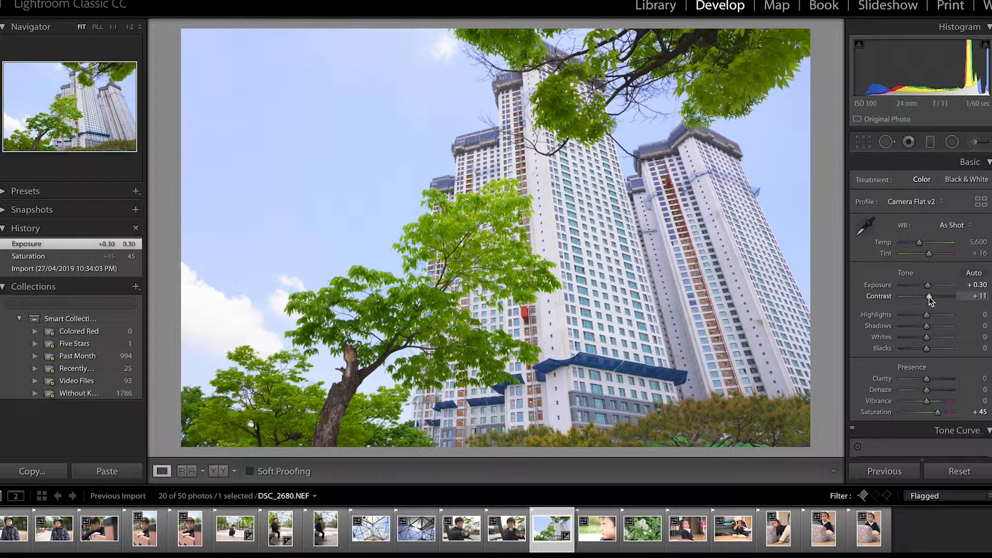
pyautogui.moveTo(930, 297); pyautogui.dragTo(930, 297)
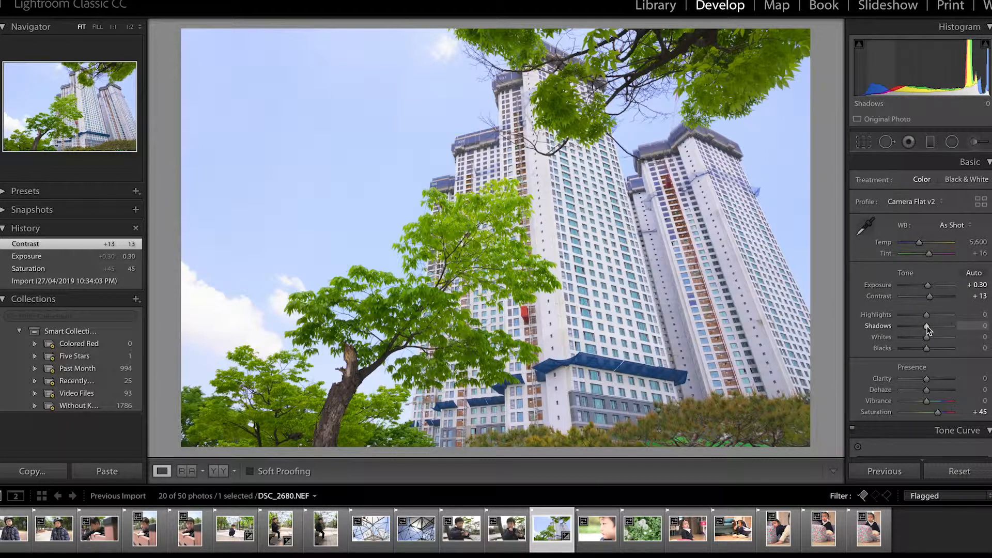
pyautogui.moveTo(927, 327); pyautogui.dragTo(937, 325)
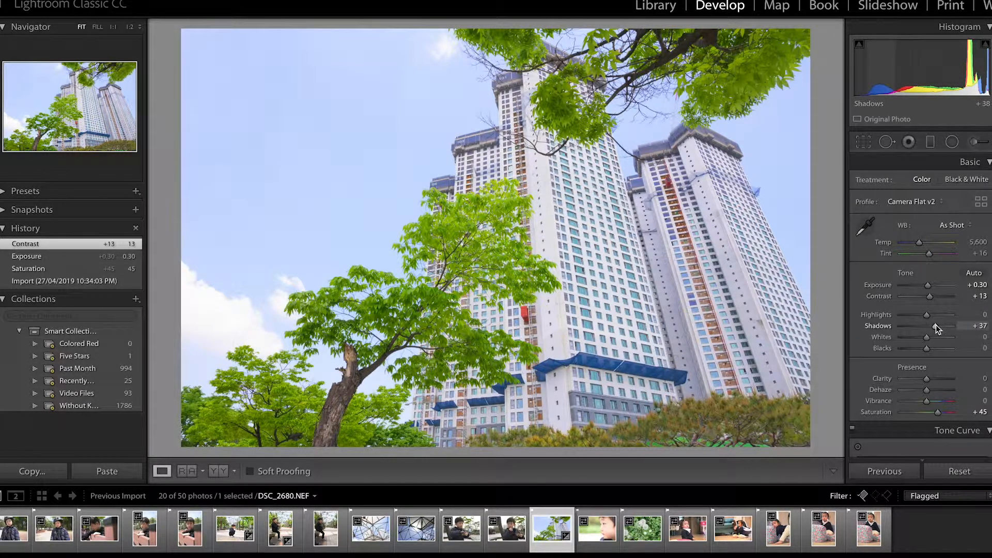
pyautogui.moveTo(935, 325); pyautogui.dragTo(935, 324)
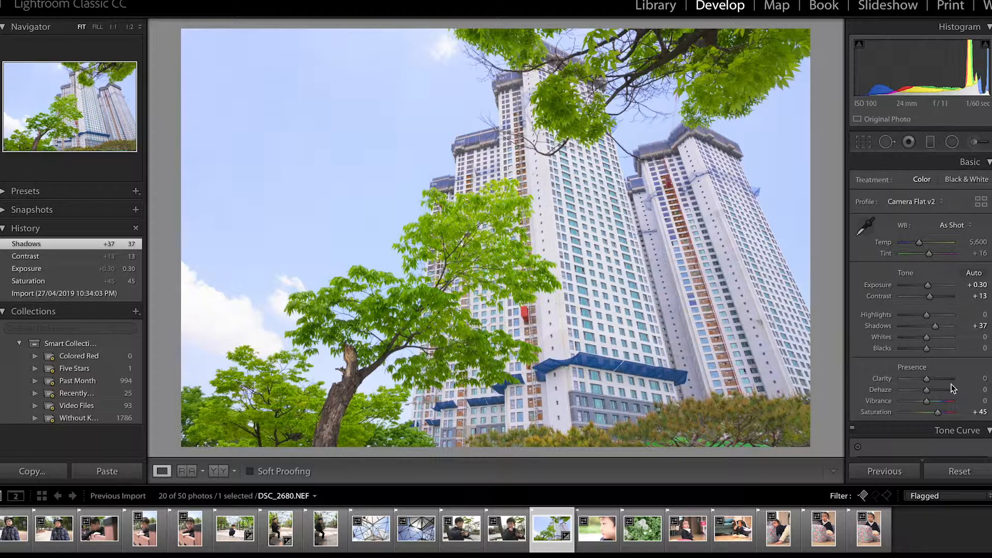
# - Set aqua saturation to +41 and hue to +39, blue saturation to +43 and hue to -8, and raise the global shadows to +44
pyautogui.scroll(-10, 942, 412)
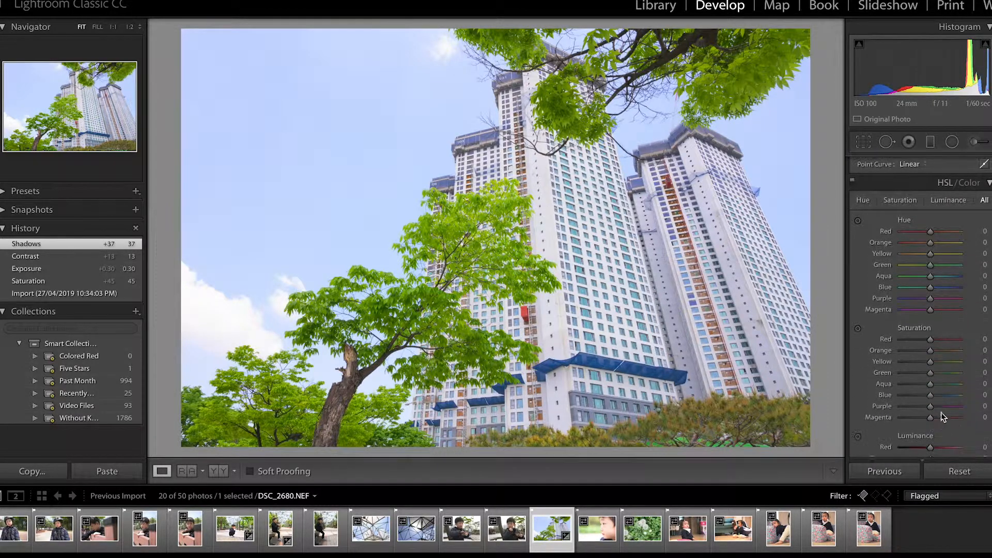
pyautogui.scroll(-1, 942, 412)
pyautogui.scroll(-1, 941, 412)
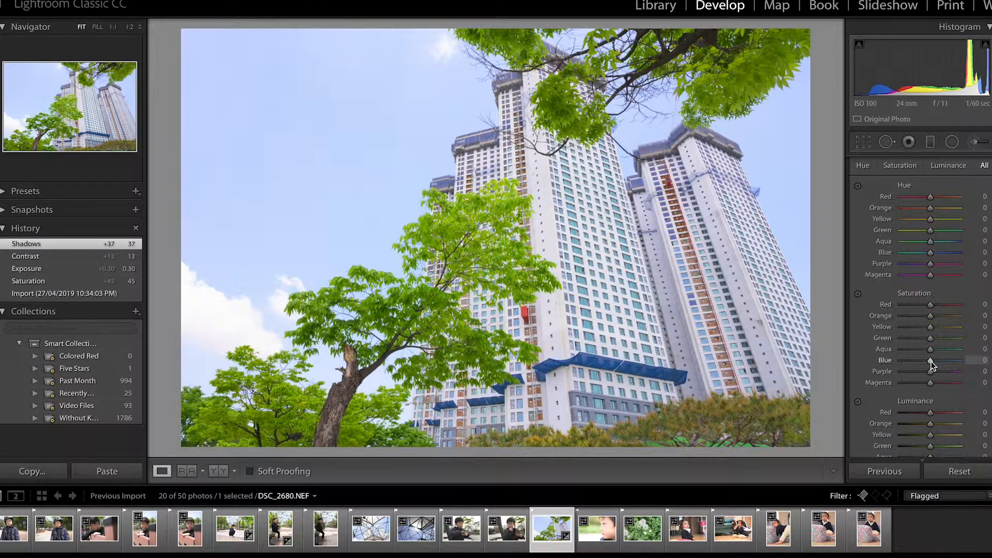
pyautogui.moveTo(932, 361)
pyautogui.mouseDown()
pyautogui.moveTo(944, 365)
pyautogui.moveTo(934, 349)
pyautogui.moveTo(943, 350)
pyautogui.mouseUp()
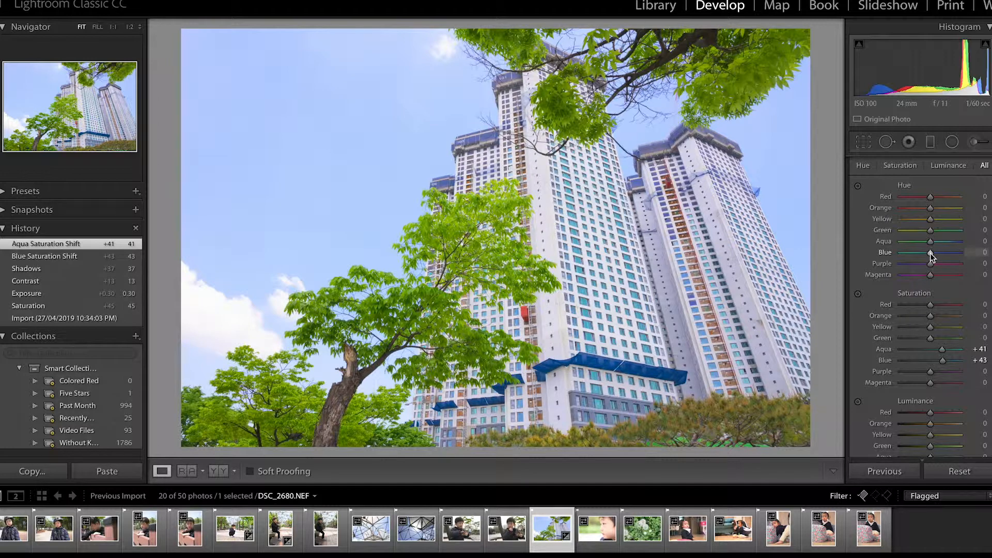
pyautogui.moveTo(930, 254)
pyautogui.mouseDown()
pyautogui.moveTo(941, 240)
pyautogui.moveTo(928, 253)
pyautogui.mouseUp()
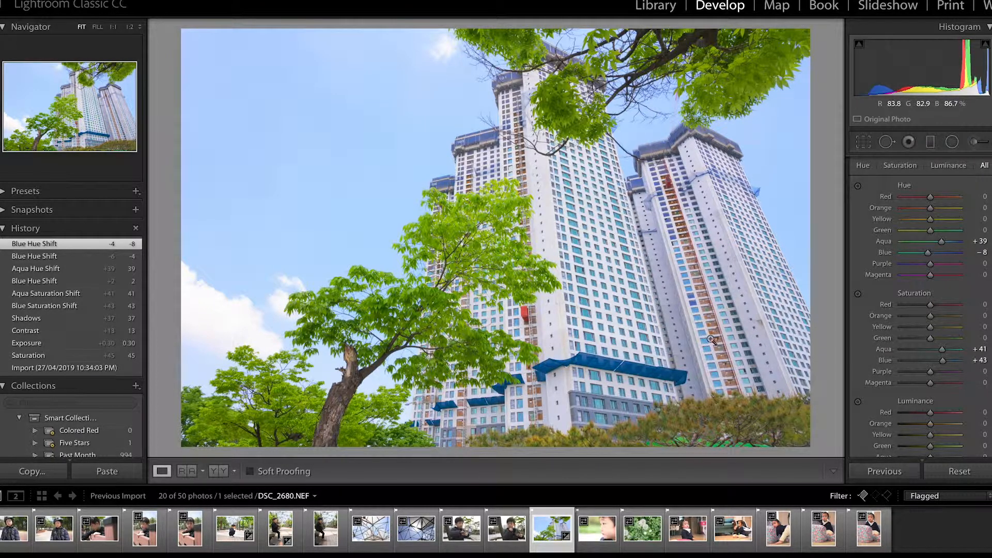
pyautogui.scroll(10, 909, 232)
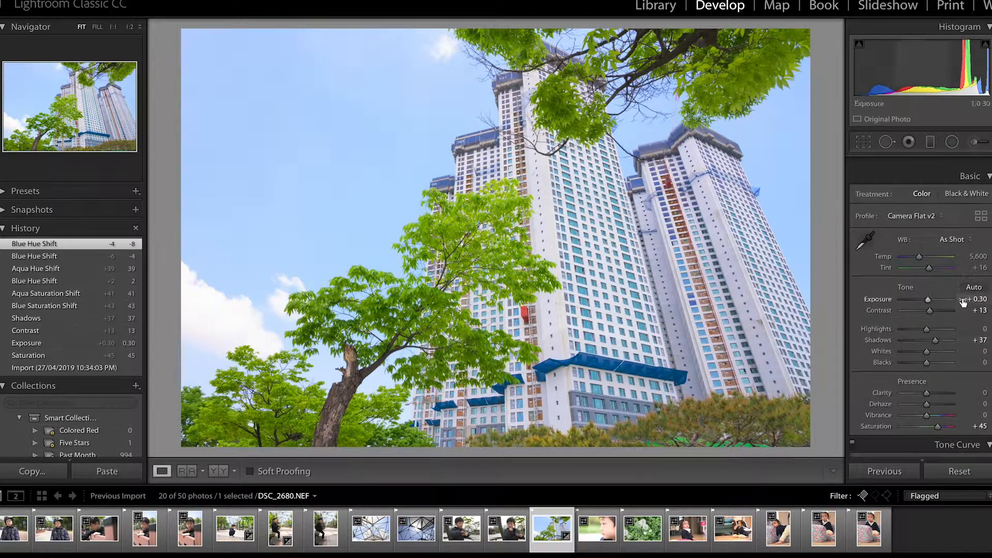
pyautogui.moveTo(936, 327); pyautogui.dragTo(939, 327)
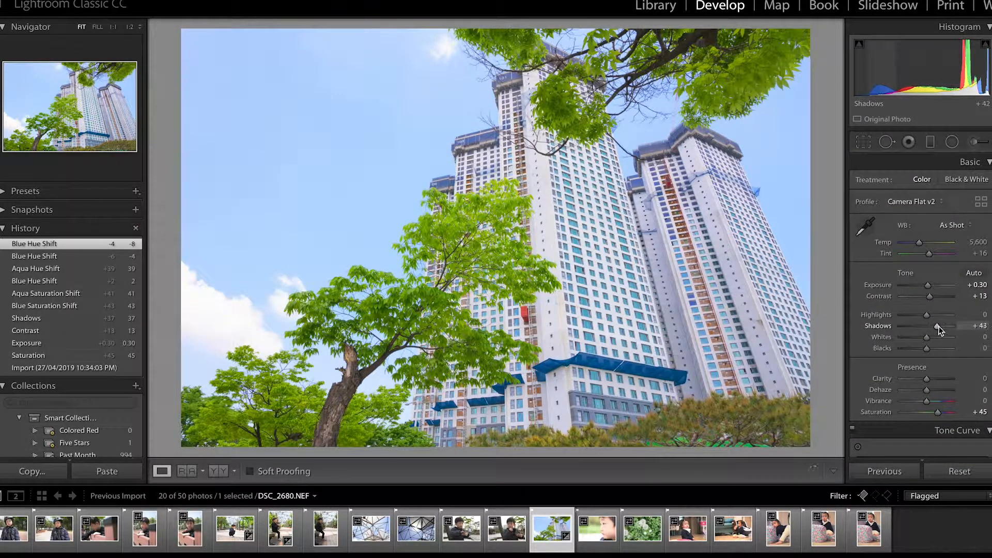
# - Paint the left and middle towers with a size 5.1, feather 67 adjustment brush, lowering its exposure to -1.93 to reveal the brushed area
pyautogui.press('k')
pyautogui.press('h')
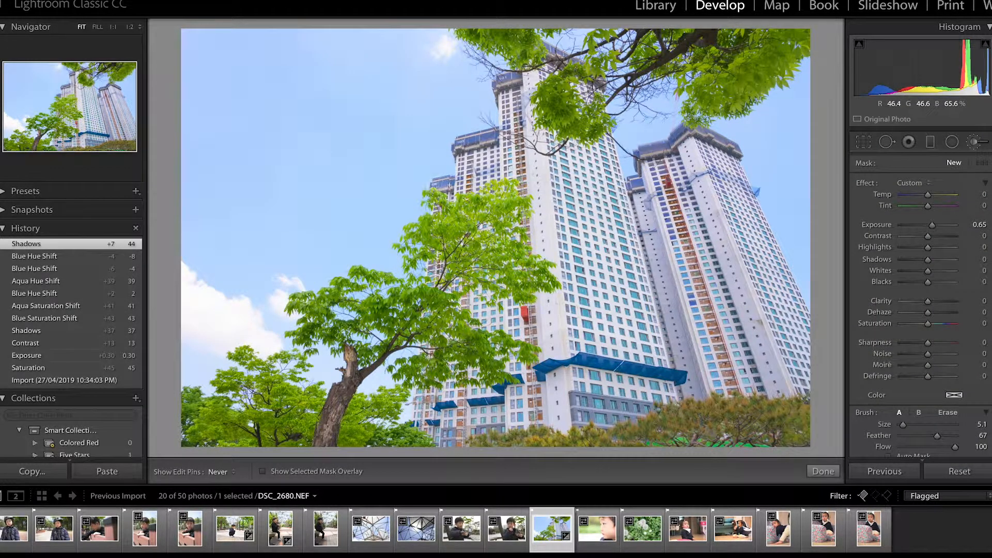
pyautogui.moveTo(470, 181)
pyautogui.mouseDown()
pyautogui.moveTo(477, 150)
pyautogui.moveTo(481, 181)
pyautogui.moveTo(516, 151)
pyautogui.mouseUp()
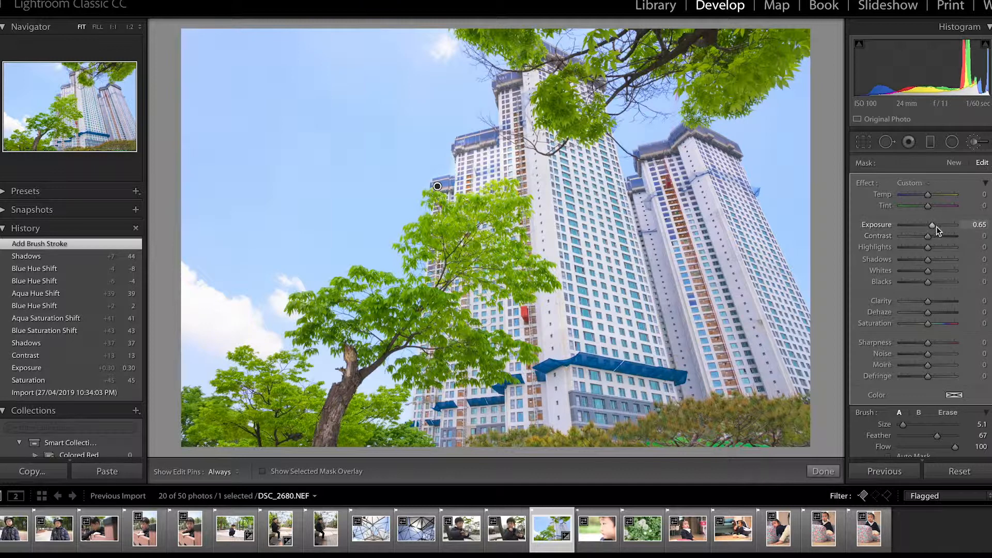
pyautogui.moveTo(934, 227); pyautogui.dragTo(915, 226)
pyautogui.press('h')
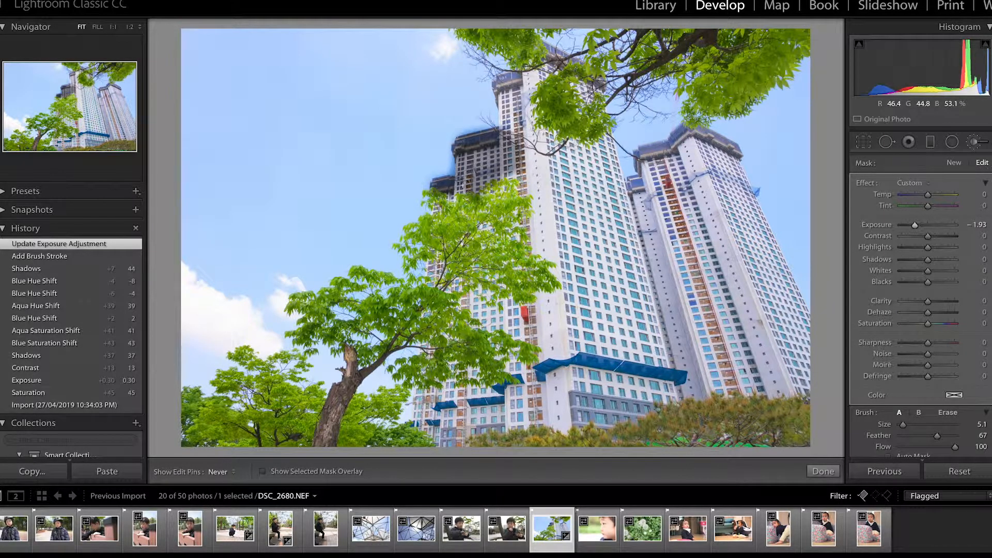
pyautogui.moveTo(462, 189)
pyautogui.mouseDown()
pyautogui.moveTo(506, 171)
pyautogui.moveTo(524, 73)
pyautogui.moveTo(541, 217)
pyautogui.mouseUp()
pyautogui.moveTo(544, 227)
pyautogui.mouseDown()
pyautogui.moveTo(551, 248)
pyautogui.moveTo(512, 308)
pyautogui.moveTo(553, 335)
pyautogui.moveTo(502, 398)
pyautogui.moveTo(432, 420)
pyautogui.moveTo(550, 409)
pyautogui.moveTo(566, 383)
pyautogui.moveTo(555, 279)
pyautogui.moveTo(579, 155)
pyautogui.moveTo(676, 155)
pyautogui.moveTo(712, 141)
pyautogui.mouseUp()
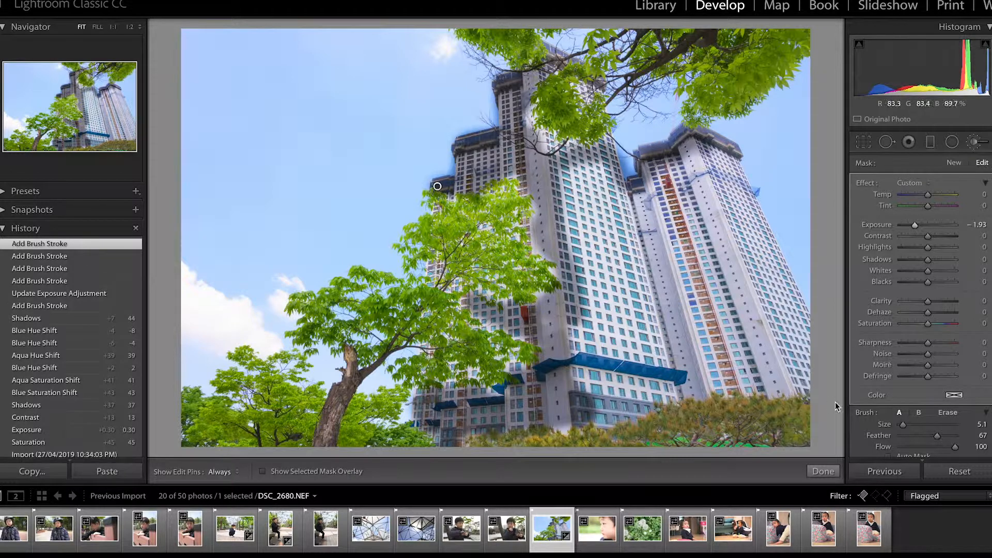
# - Extend the brush mask over the right tower and the rest of the middle tower, finishing the edges at brush size 2.8
pyautogui.moveTo(903, 425); pyautogui.dragTo(909, 425)
pyautogui.moveTo(579, 155)
pyautogui.mouseDown()
pyautogui.moveTo(600, 228)
pyautogui.moveTo(618, 395)
pyautogui.moveTo(680, 194)
pyautogui.moveTo(734, 264)
pyautogui.moveTo(727, 195)
pyautogui.mouseUp()
pyautogui.moveTo(670, 163)
pyautogui.mouseDown()
pyautogui.moveTo(711, 153)
pyautogui.moveTo(751, 294)
pyautogui.moveTo(775, 300)
pyautogui.mouseUp()
pyautogui.moveTo(780, 300)
pyautogui.mouseDown()
pyautogui.moveTo(791, 344)
pyautogui.moveTo(750, 385)
pyautogui.moveTo(794, 388)
pyautogui.mouseUp()
pyautogui.moveTo(560, 141)
pyautogui.mouseDown()
pyautogui.moveTo(539, 178)
pyautogui.moveTo(544, 232)
pyautogui.mouseUp()
pyautogui.moveTo(548, 297); pyautogui.dragTo(541, 328)
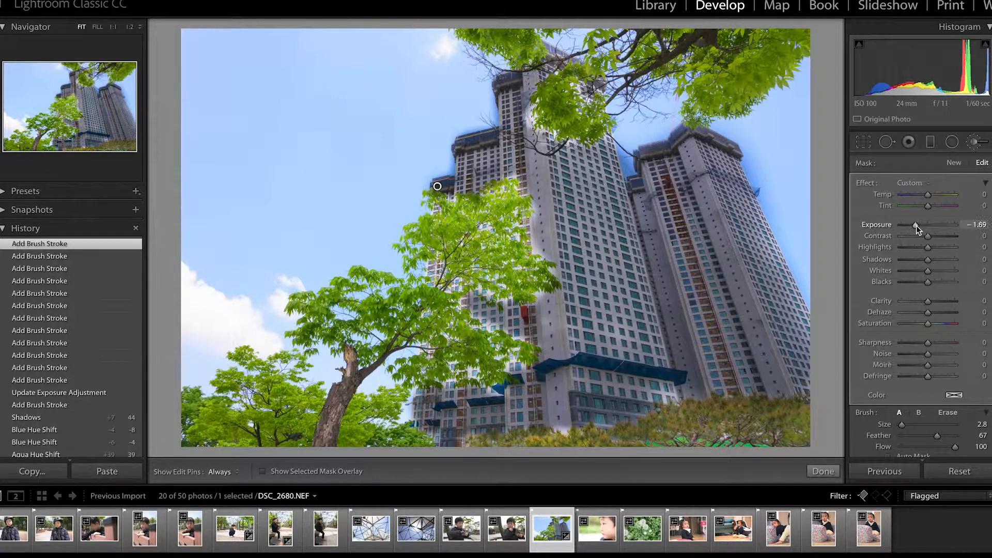
# - Set the tower brush to exposure 0.91, contrast 43, clarity 63 and highlights -31
pyautogui.moveTo(916, 225); pyautogui.dragTo(930, 227)
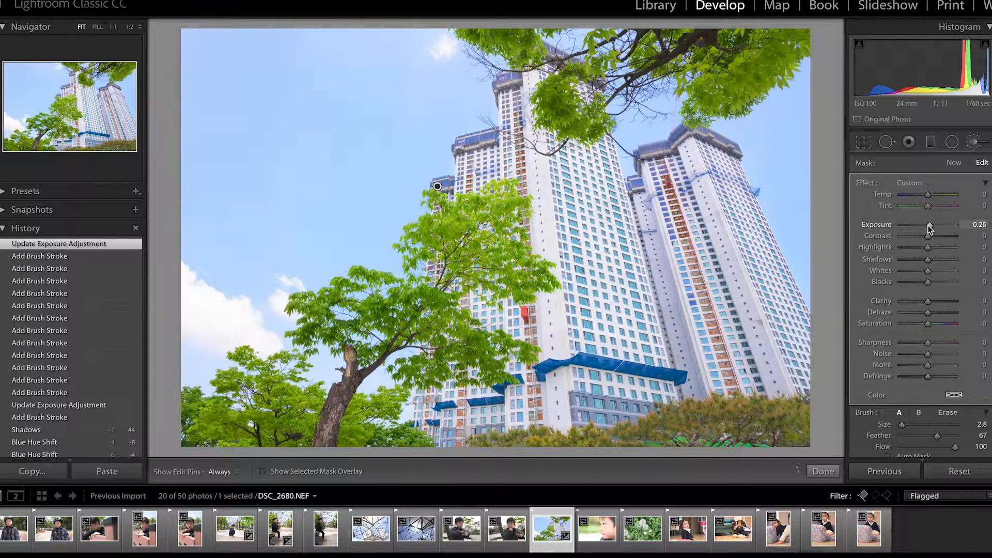
pyautogui.moveTo(929, 226); pyautogui.dragTo(940, 238)
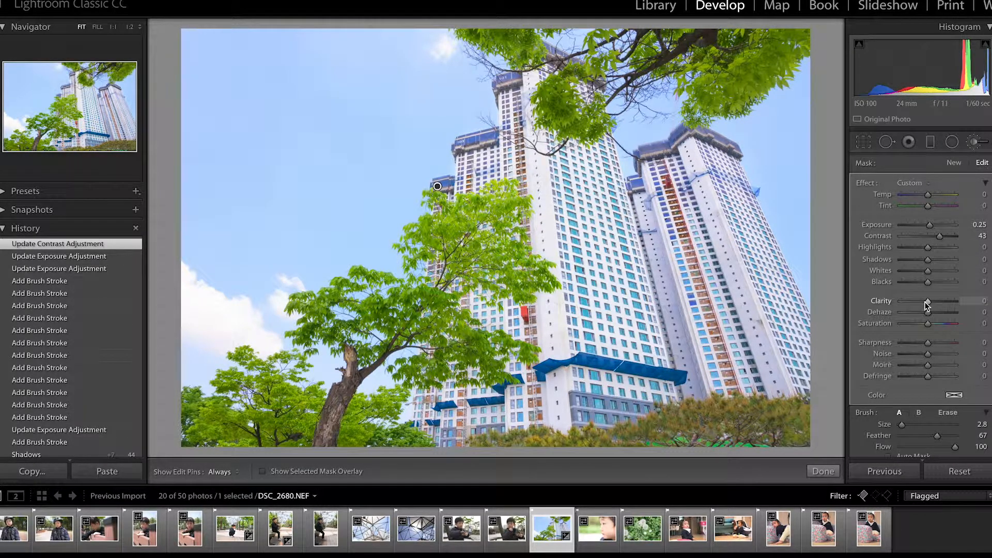
pyautogui.moveTo(925, 301); pyautogui.dragTo(944, 305)
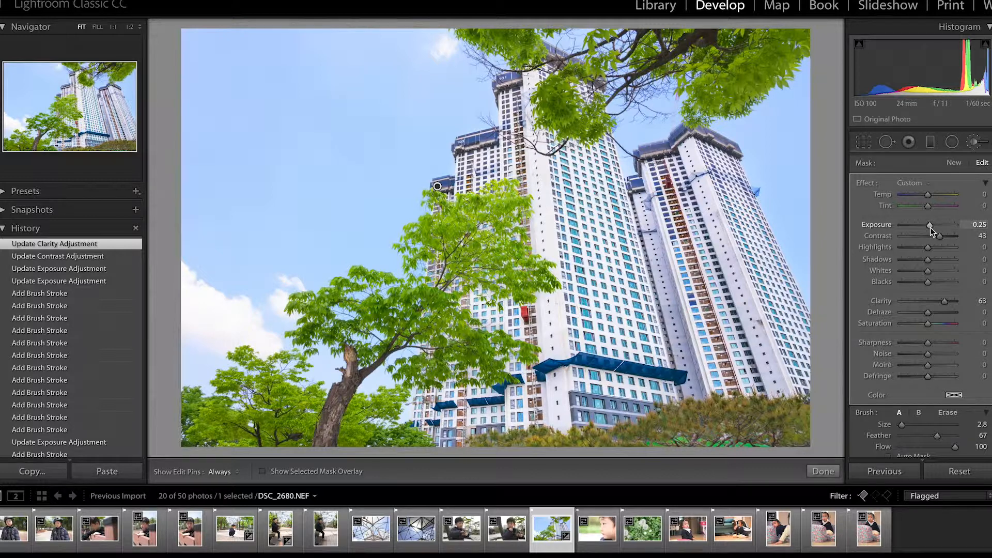
pyautogui.moveTo(931, 227); pyautogui.dragTo(920, 249)
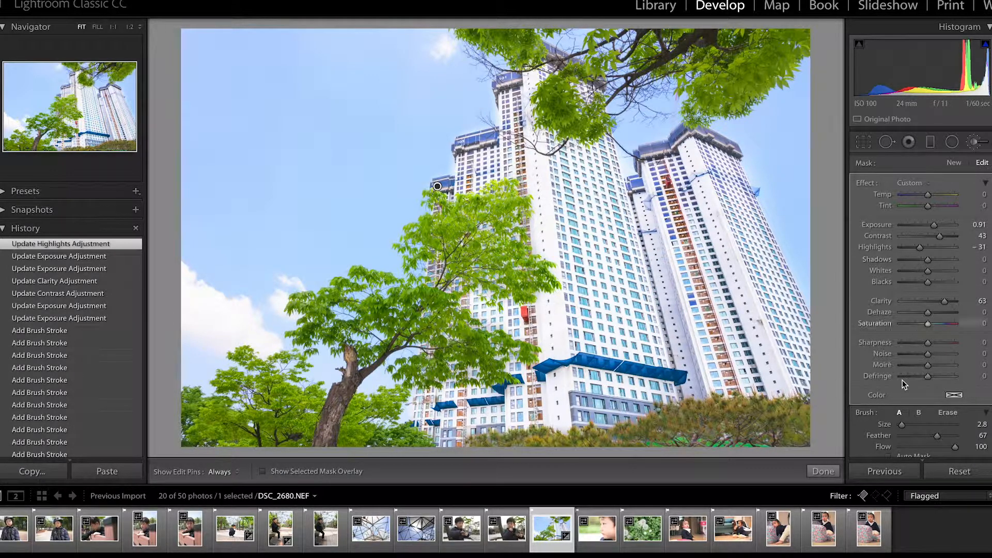
pyautogui.scroll(-10, 918, 361)
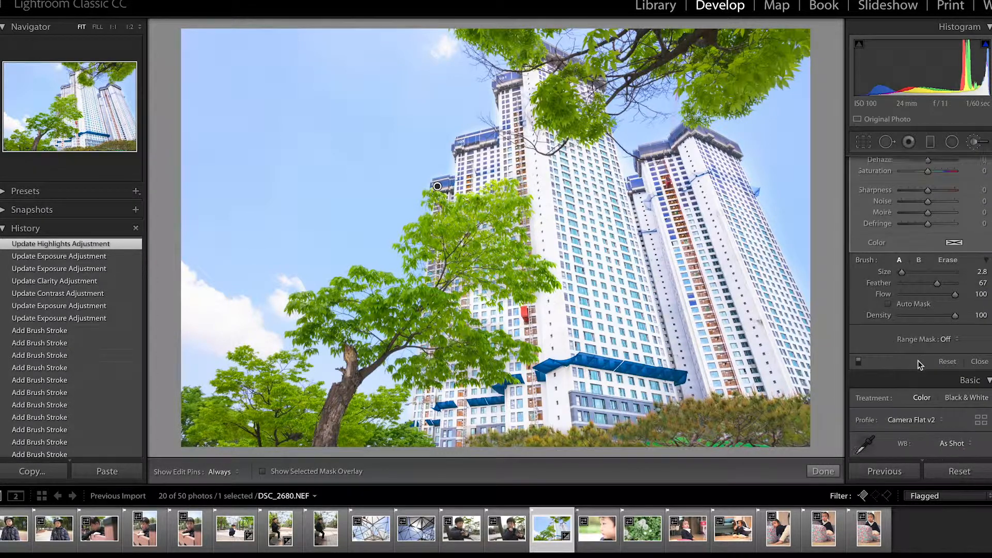
pyautogui.scroll(10, 918, 361)
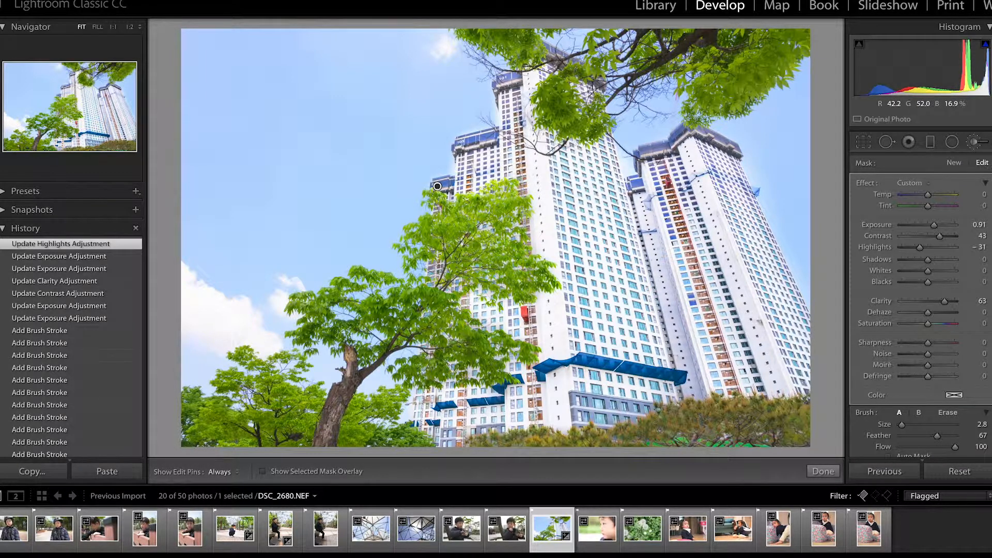
pyautogui.scroll(-5, 953, 414)
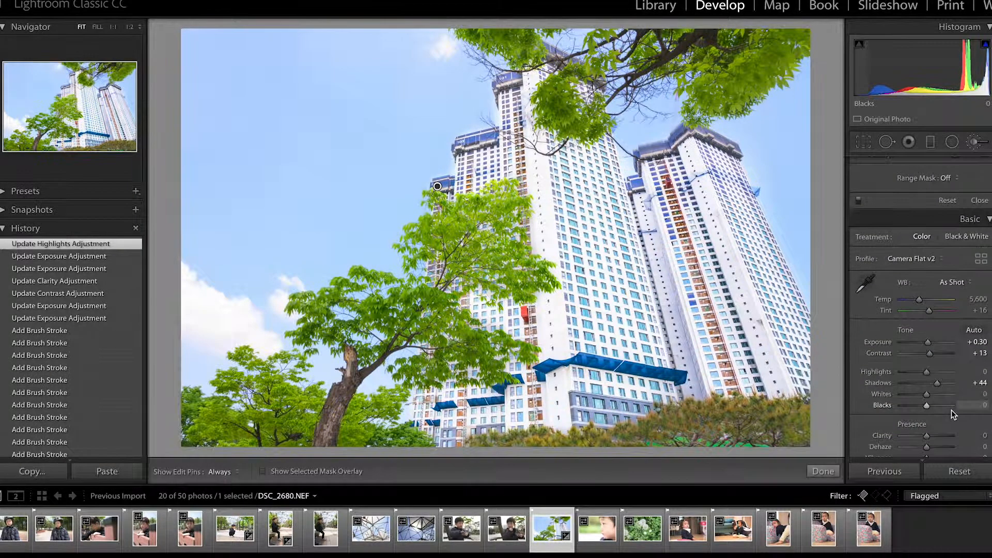